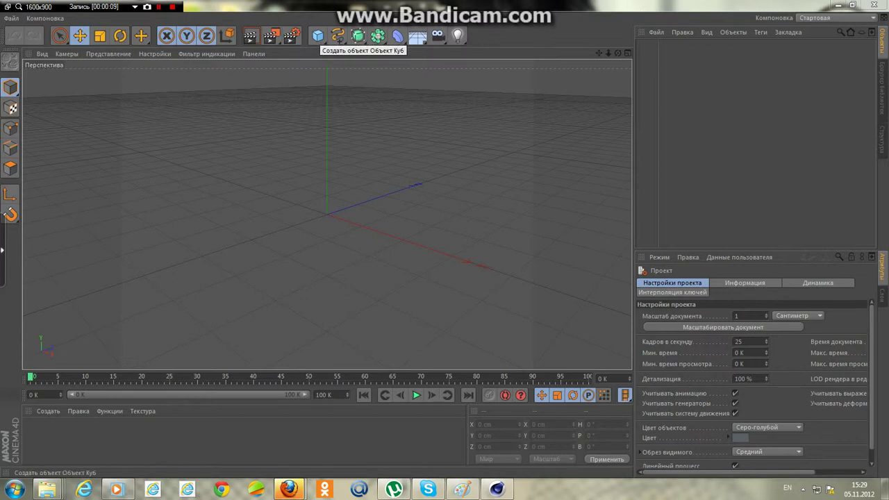
Add a default 200 cm cube and select its Size X field.
left_click(318, 35)
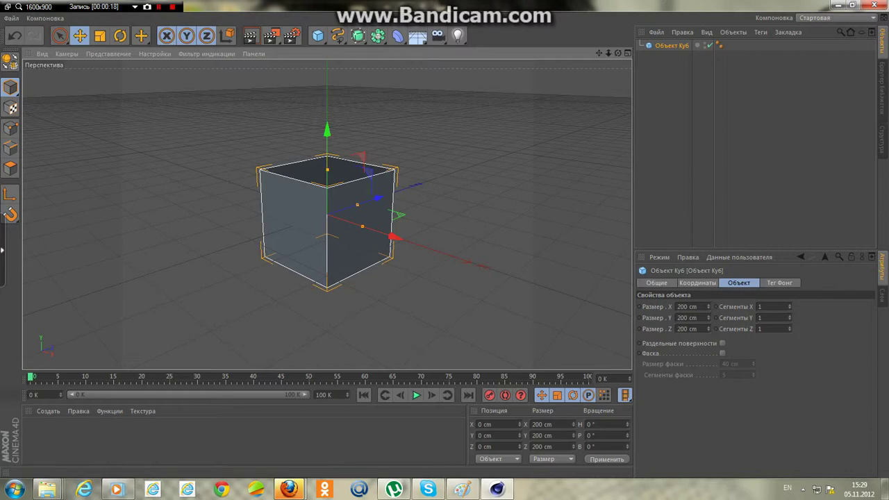
left_click(535, 425)
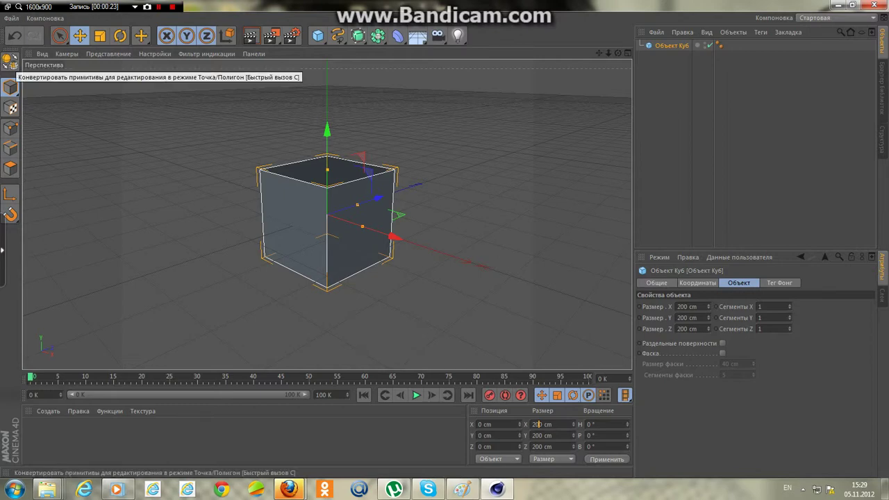
Make the cube editable and enter sizes X 25 cm and Y 75 cm.
left_click(11, 61)
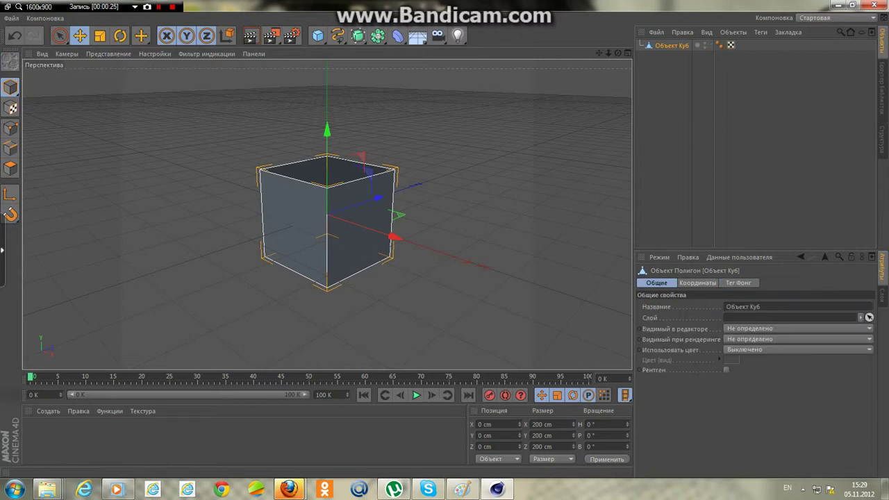
double_click(539, 424)
key("BackSpace")
type("25")
key("Tab")
type("75")
key("Tab")
Enter Z 50 cm and apply the 25 × 75 × 50 cm box size.
type("50")
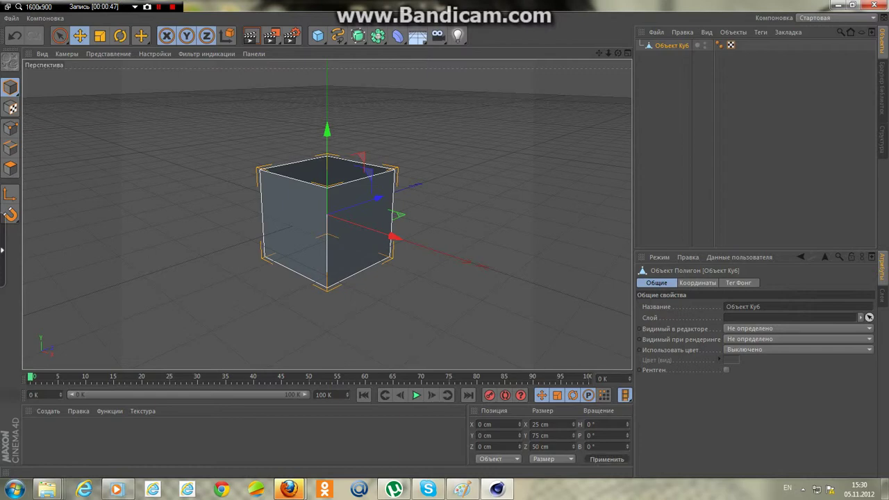
left_click(607, 459)
left_click_drag(298, 290, 306, 264, "alt")
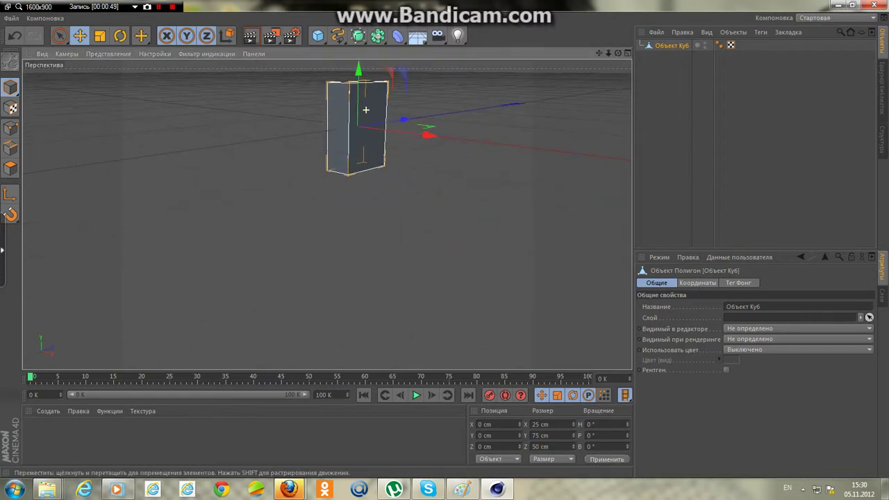
scroll(359, 123, "down", 3)
Raise the box along Y to a height of 116.815 cm.
mouse_move(382, 123)
middle_mouse_down("alt")
mouse_move(326, 215)
mouse_move(278, 209)
middle_mouse_up("alt")
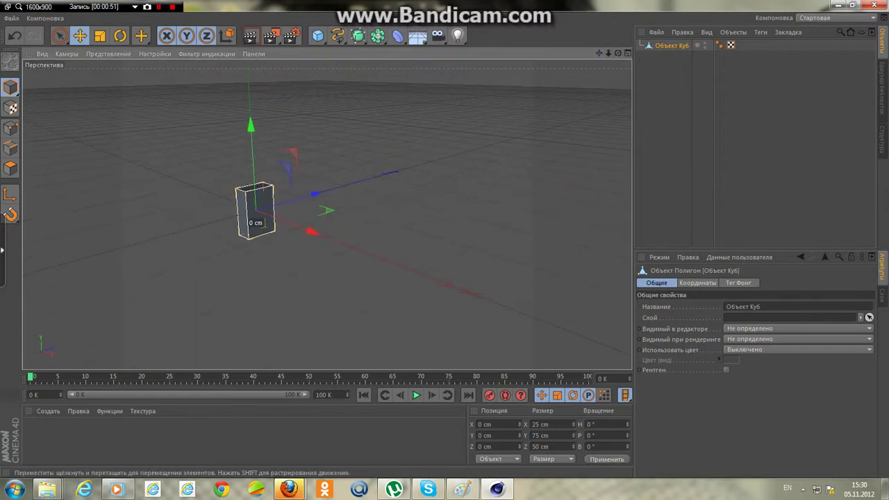
scroll(263, 203, "up", 3)
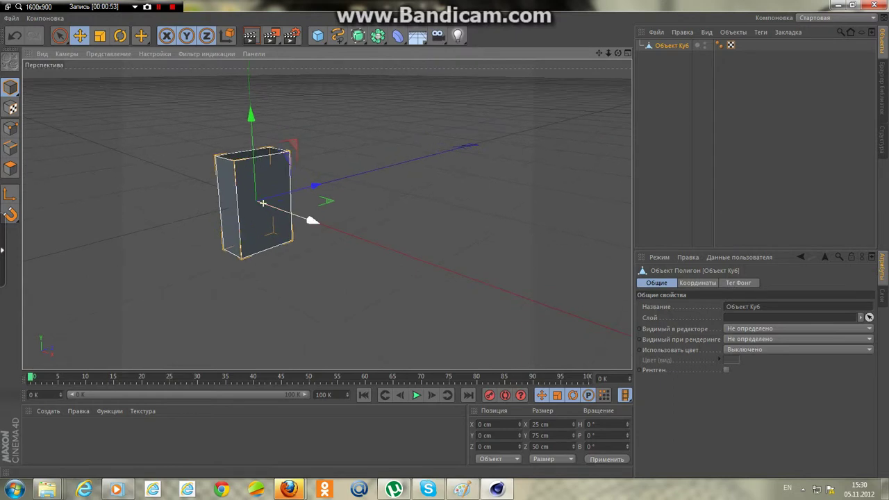
left_click_drag(262, 203, 261, 109)
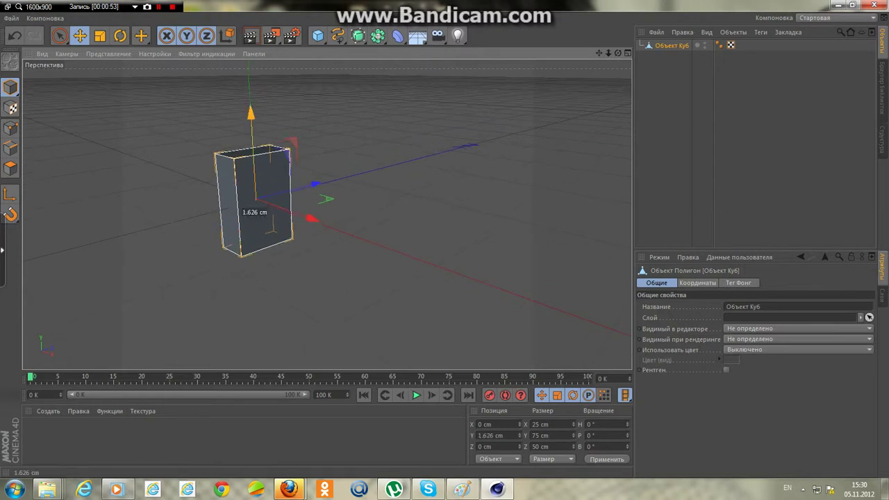
left_click_drag(599, 52, 556, 139)
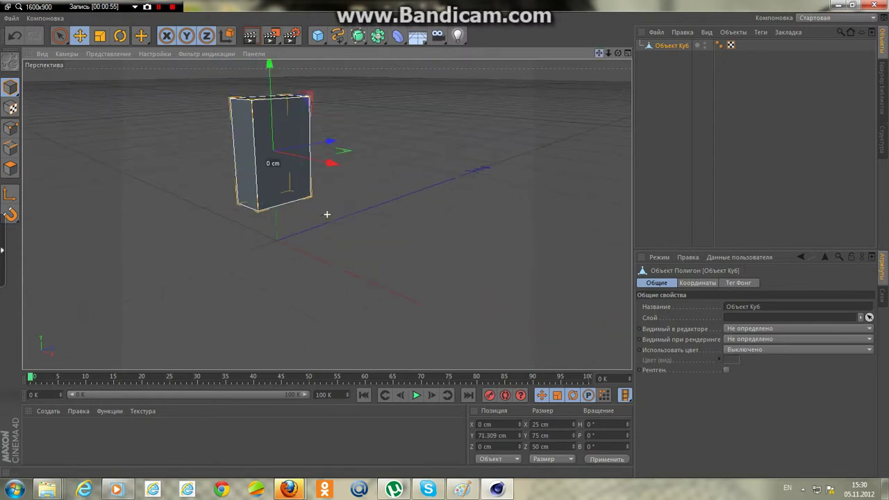
left_click_drag(291, 130, 291, 68)
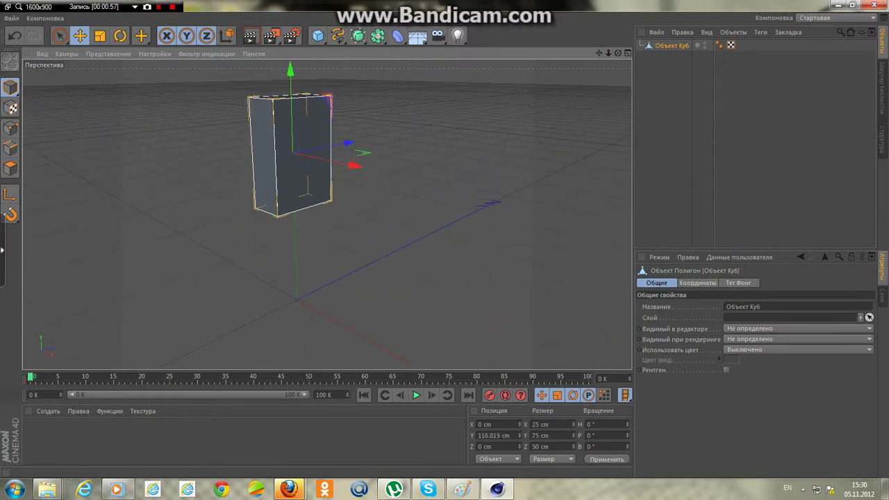
key("ctrl+shift+z")
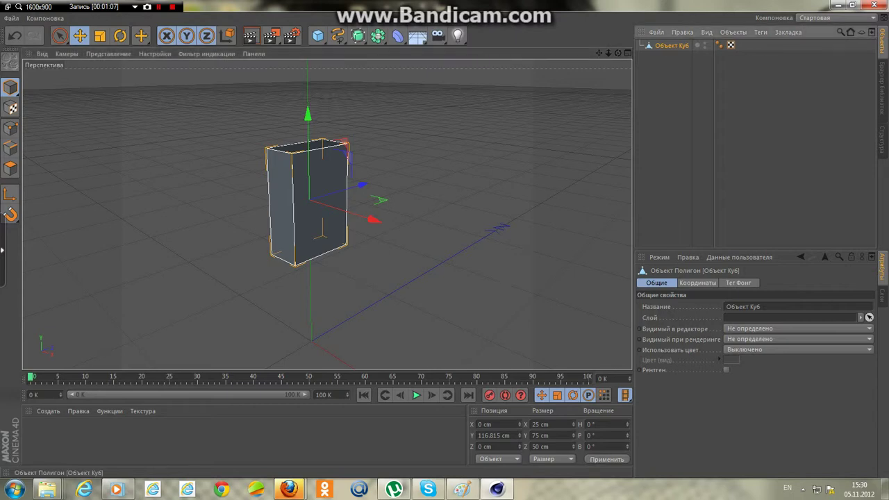
Paste a copy of the torso box and give it a 25 cm depth.
key("ctrl+v")
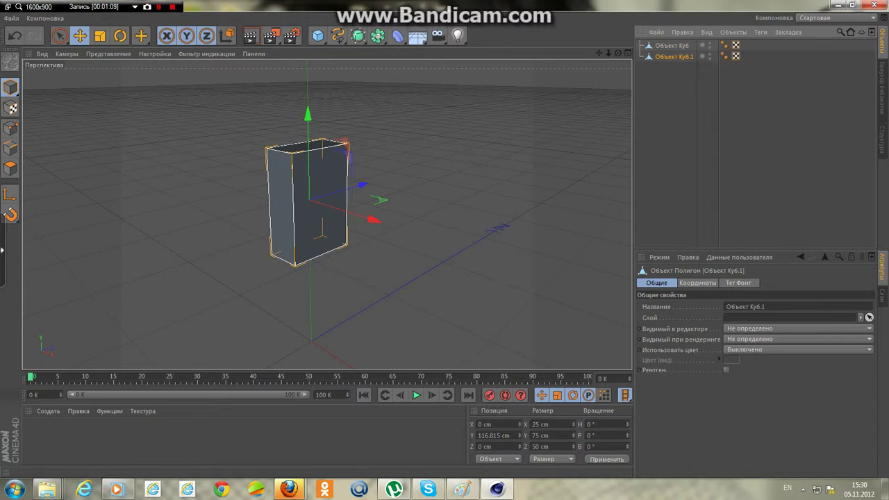
left_click_drag(312, 209, 342, 204)
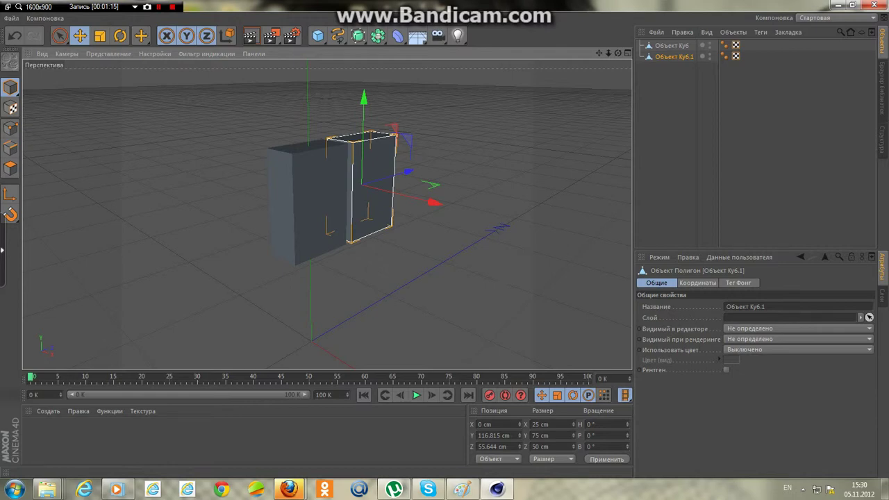
double_click(535, 447)
type("2")
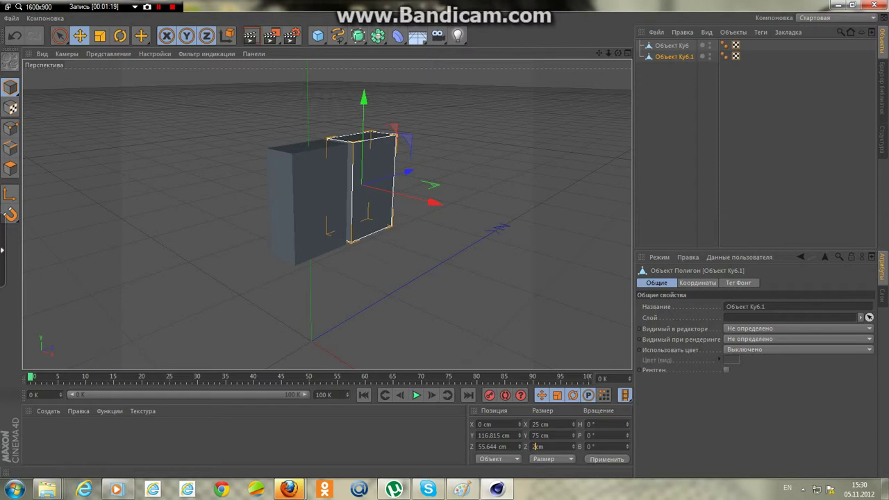
type("5")
left_click(608, 460)
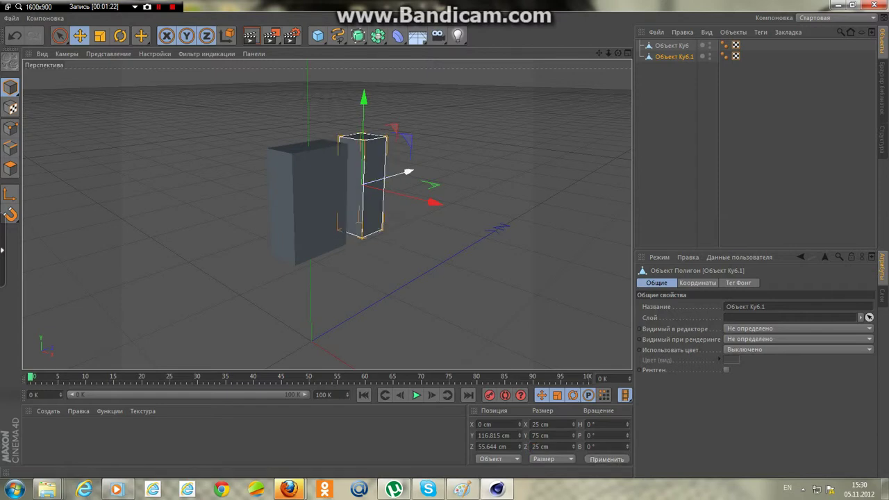
Place the thin copy beside the torso and drag a second copy to the other side.
left_click_drag(407, 172, 395, 175)
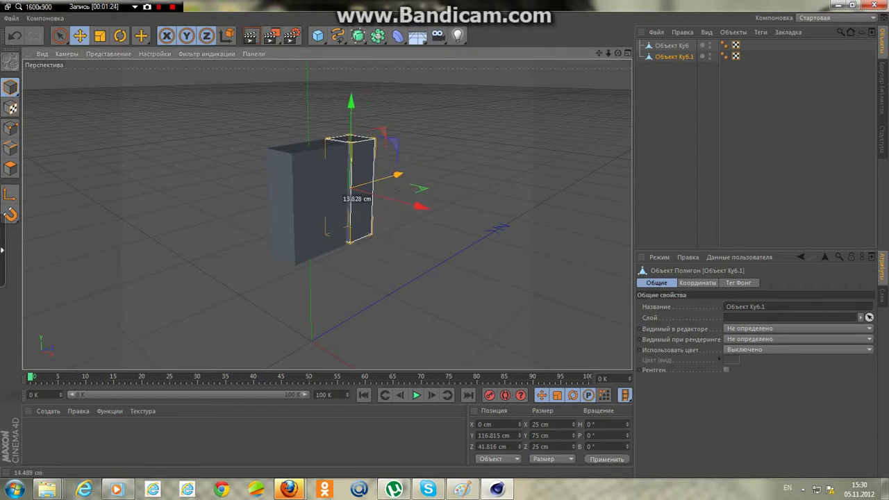
left_click_drag(421, 207, 417, 206)
mouse_move(396, 174)
left_mouse_down()
mouse_move(336, 210)
mouse_move(321, 234)
left_mouse_up()
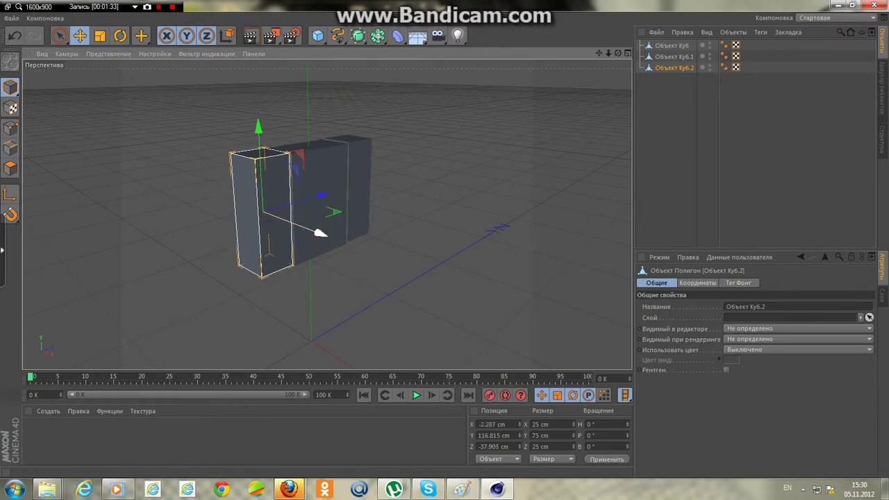
Nudge the front arm Куб6.2 along X and copy it as Куб6.3.
left_click(347, 202)
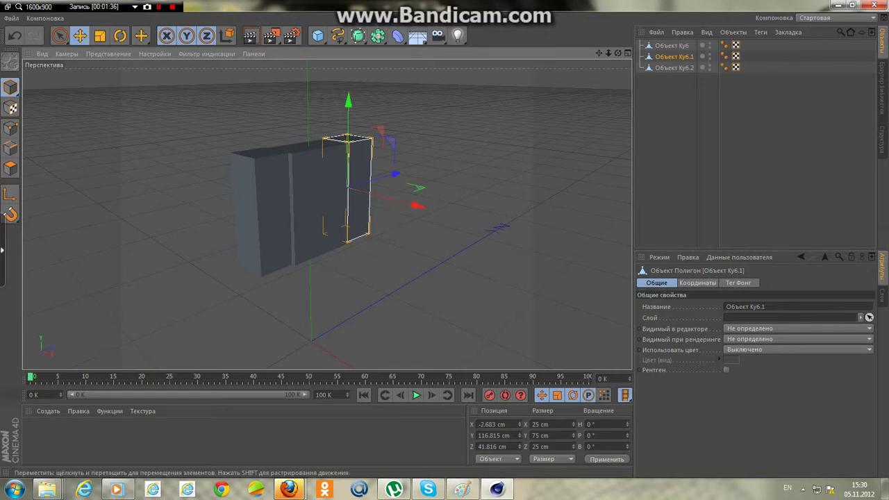
left_click(264, 208)
left_click_drag(316, 232, 326, 233)
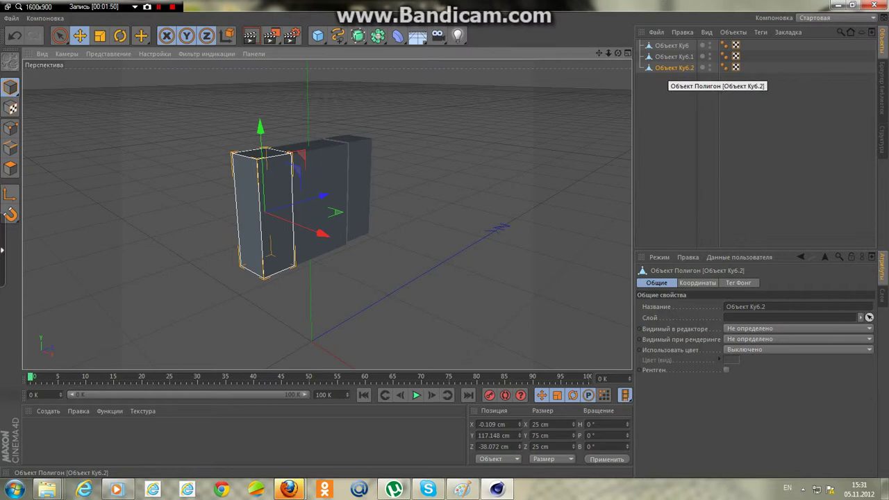
left_click_drag(674, 69, 683, 80, "ctrl")
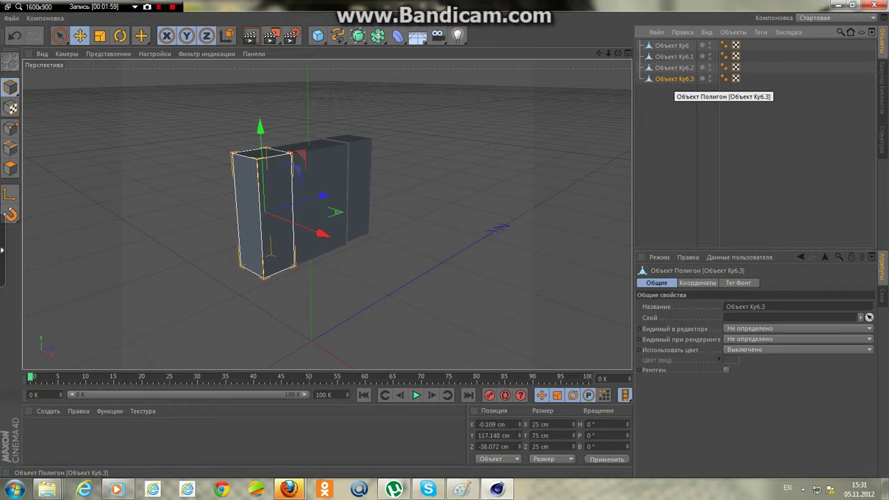
Create Куб6.4 and lower both Куб6.3 and Куб6.4 under the torso as legs.
left_click_drag(674, 78, 678, 90, "ctrl")
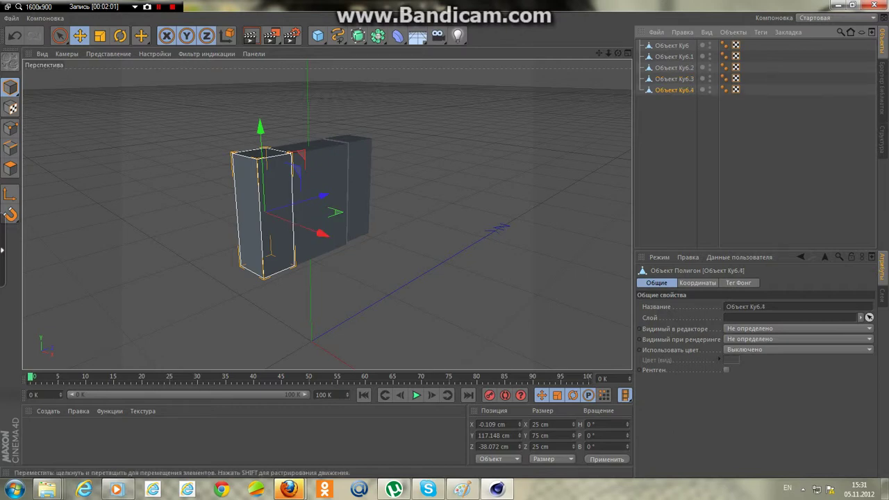
left_click_drag(260, 128, 266, 239)
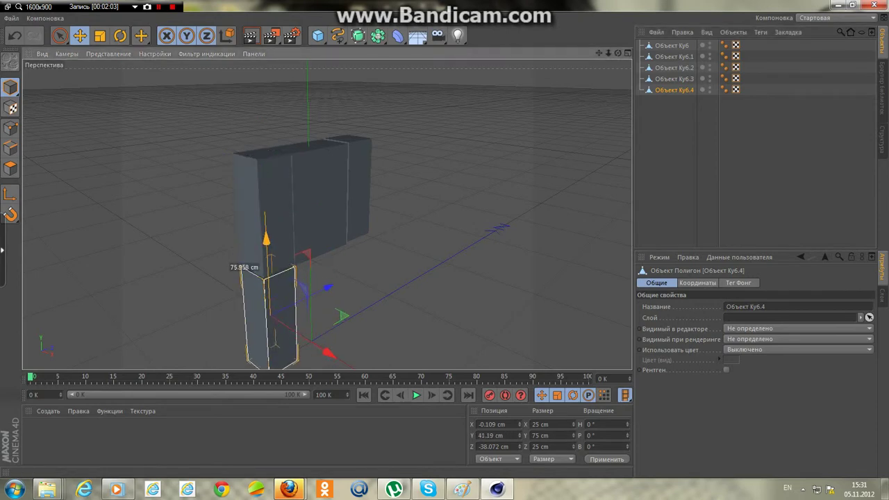
left_click_drag(327, 287, 302, 324)
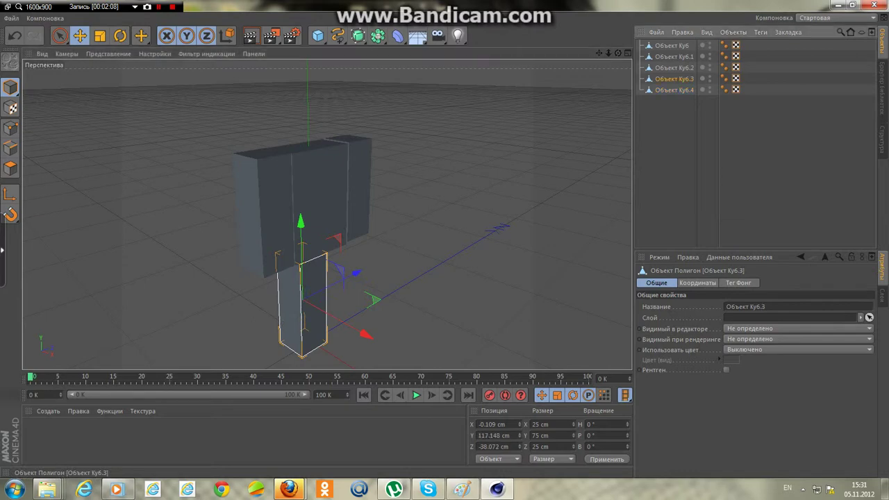
left_click(674, 79)
left_click_drag(260, 128, 266, 243)
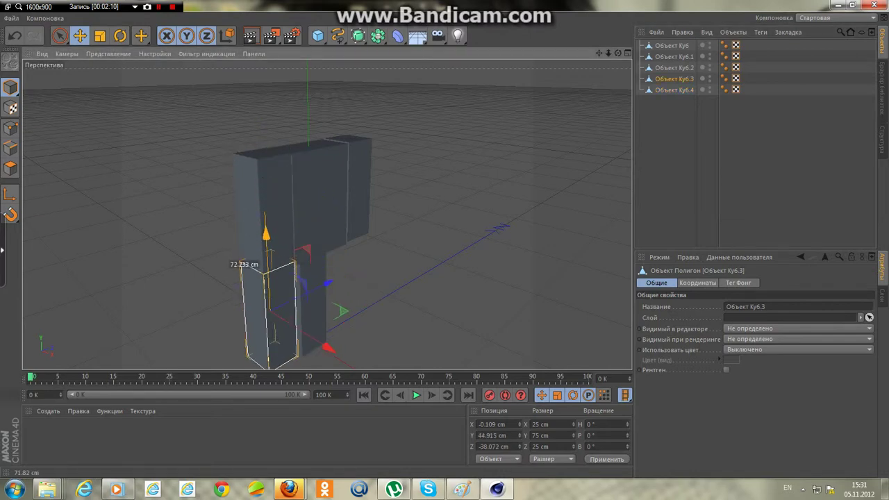
left_click_drag(323, 288, 376, 265)
From the front view, shift arm Куб6.1 to X -4.77 cm and align both legs along X.
left_click_drag(618, 53, 590, 55)
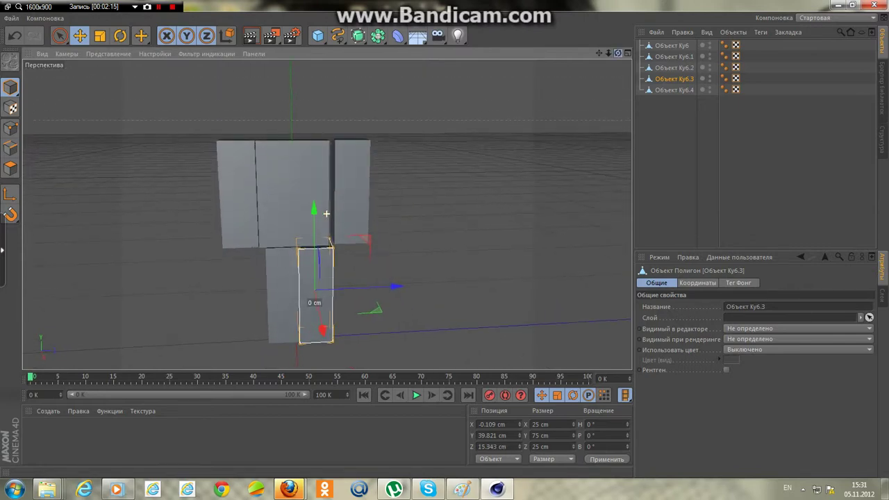
left_click(351, 191)
left_click_drag(363, 193, 358, 206)
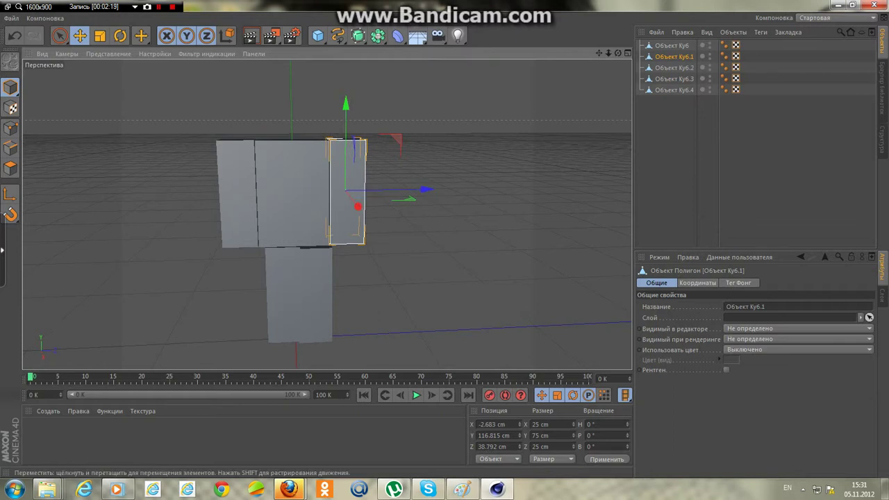
left_click_drag(358, 207, 357, 205)
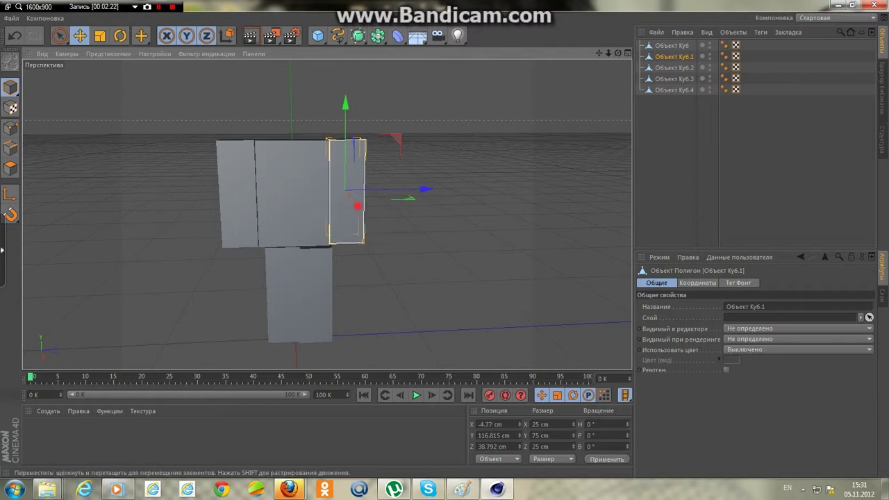
left_click(321, 330)
left_click_drag(320, 329, 320, 327)
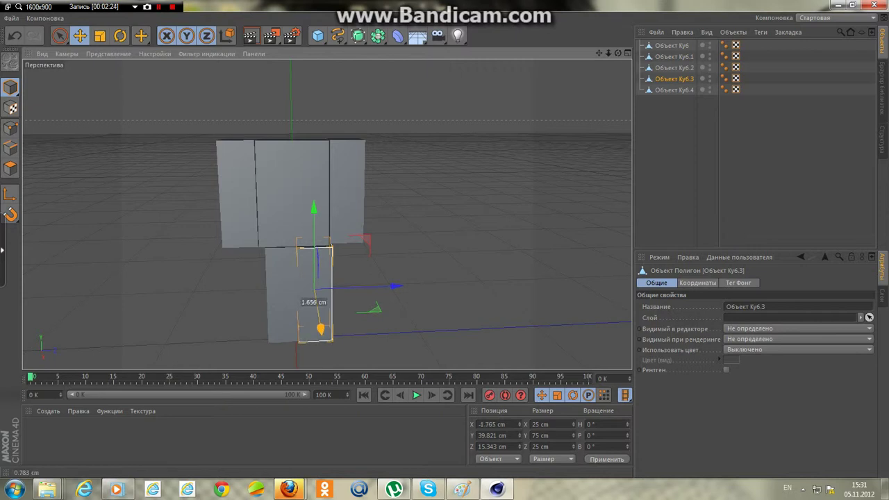
left_click(282, 319)
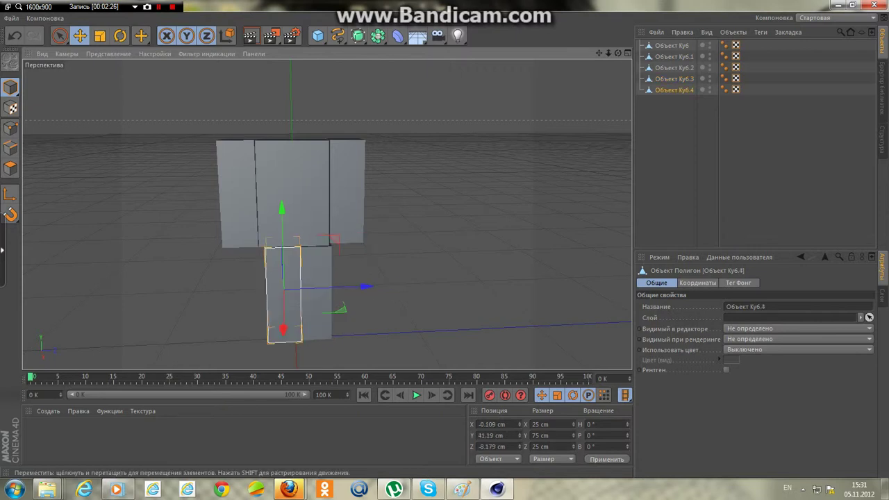
left_click_drag(367, 285, 364, 286)
left_click(674, 173)
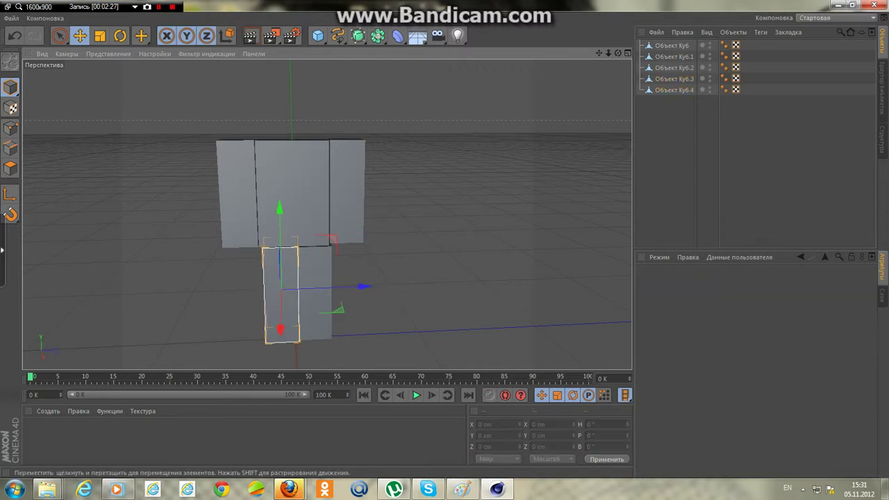
Slide leg Куб6.4 along X from -0.109 to about -2.435 cm.
left_click_drag(618, 53, 328, 213)
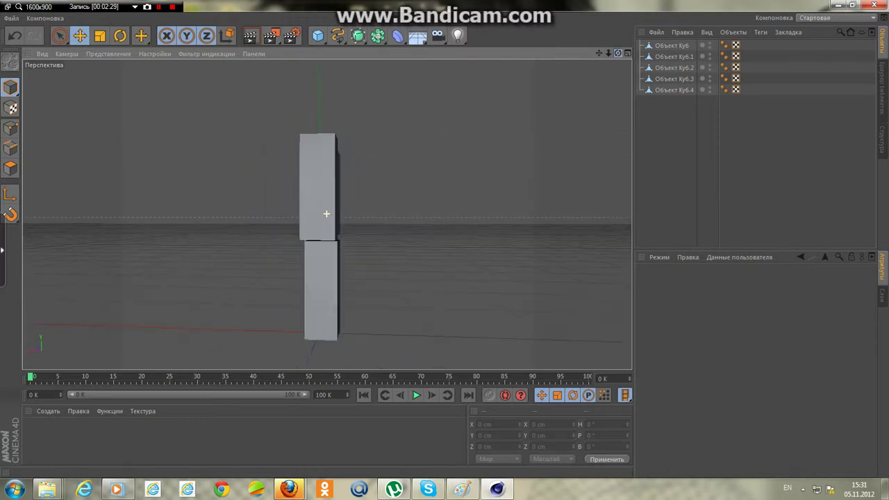
left_click(320, 295)
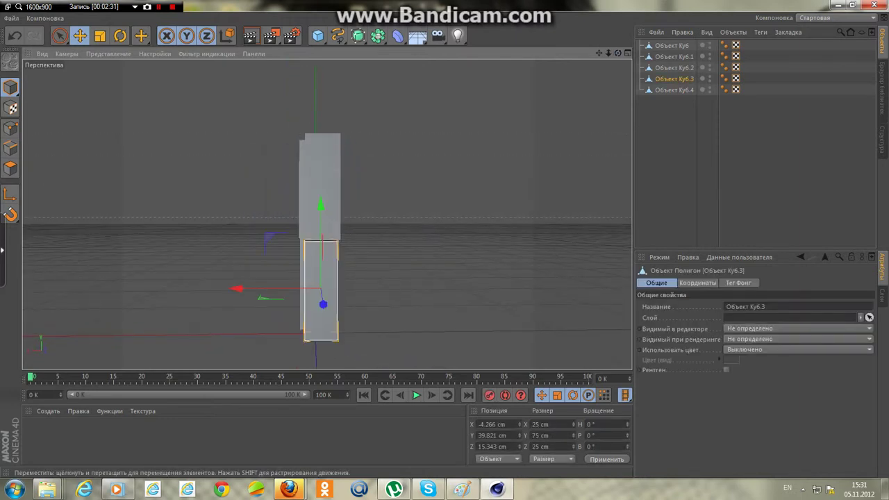
left_click_drag(617, 53, 327, 214)
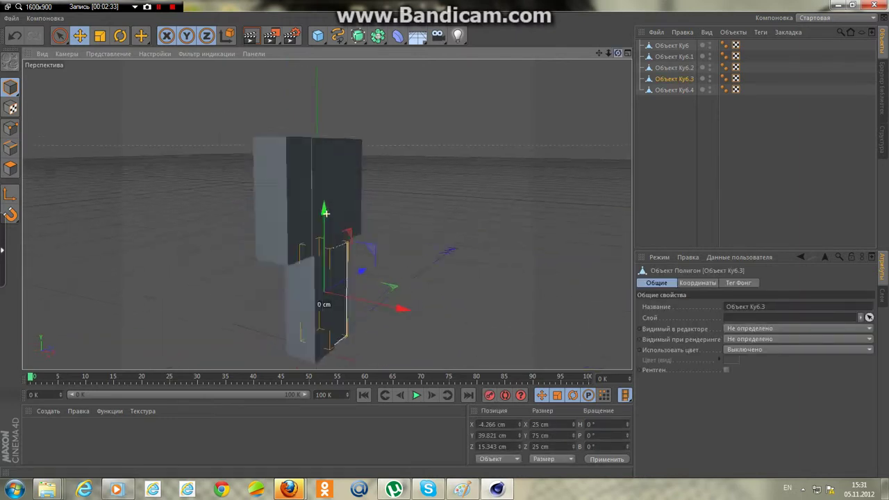
left_click(340, 312)
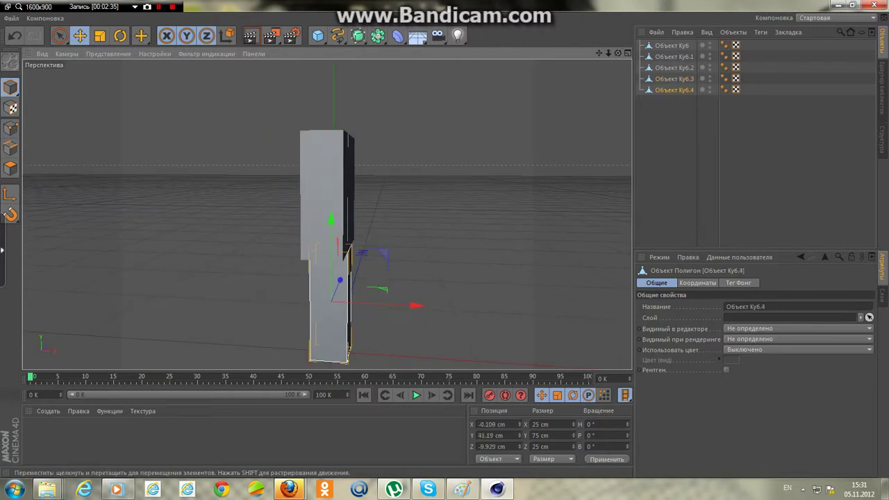
left_click_drag(417, 305, 413, 305)
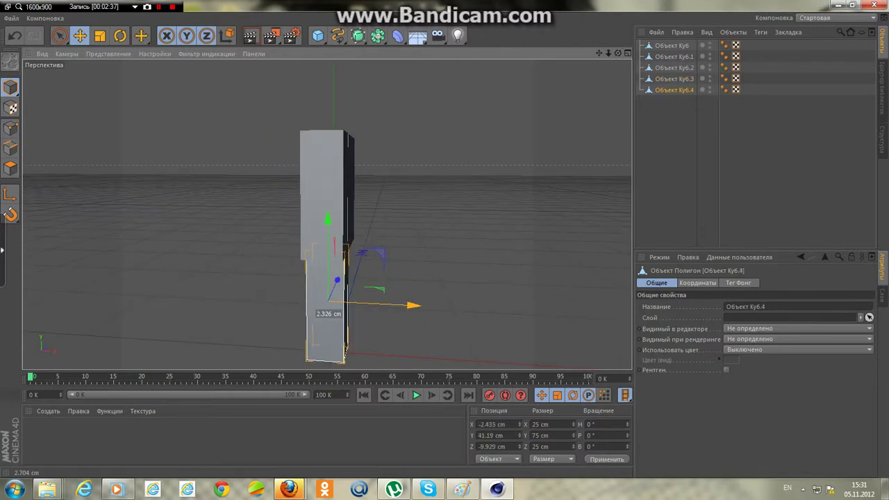
left_click_drag(618, 53, 326, 214)
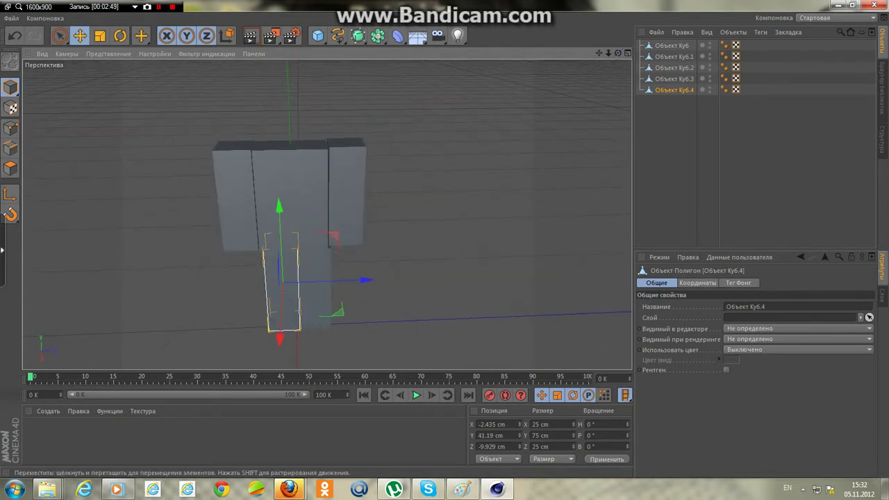
Copy and paste the torso cube and move the copy above the body.
left_click(289, 194)
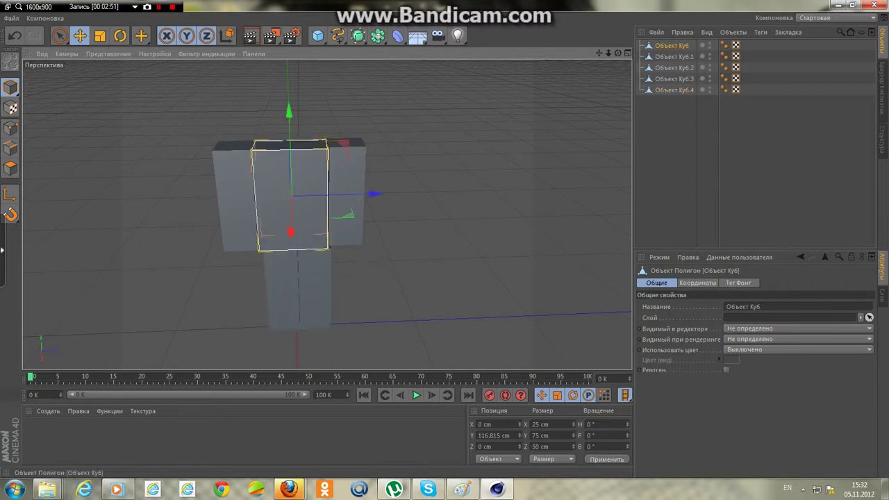
key("ctrl+c")
key("ctrl+v")
mouse_move(290, 194)
left_mouse_down()
mouse_move(245, 62)
mouse_move(281, 55)
left_mouse_up()
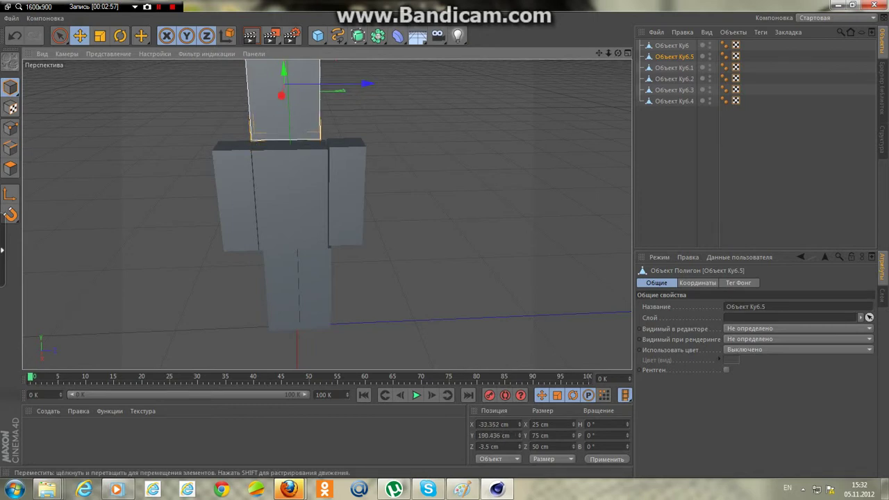
Set the copy's Size X and Y to 50 cm to form the head.
double_click(536, 424)
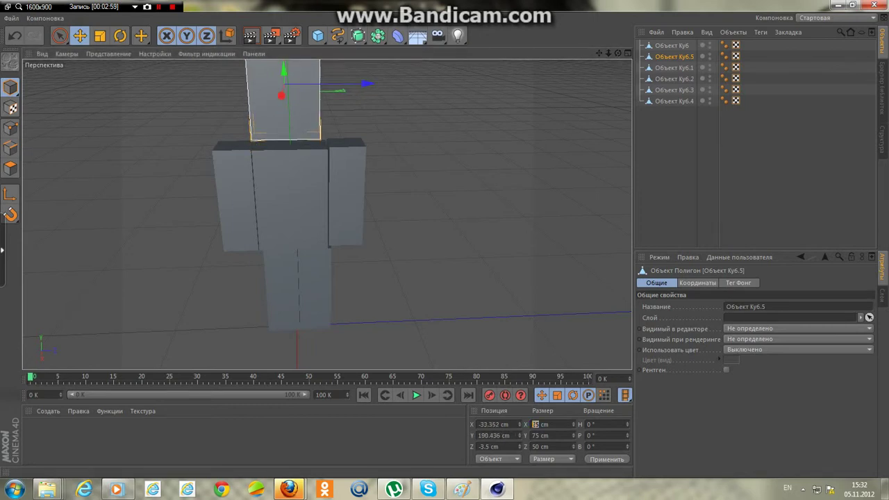
type("50")
key("Tab")
type("50")
key("Return")
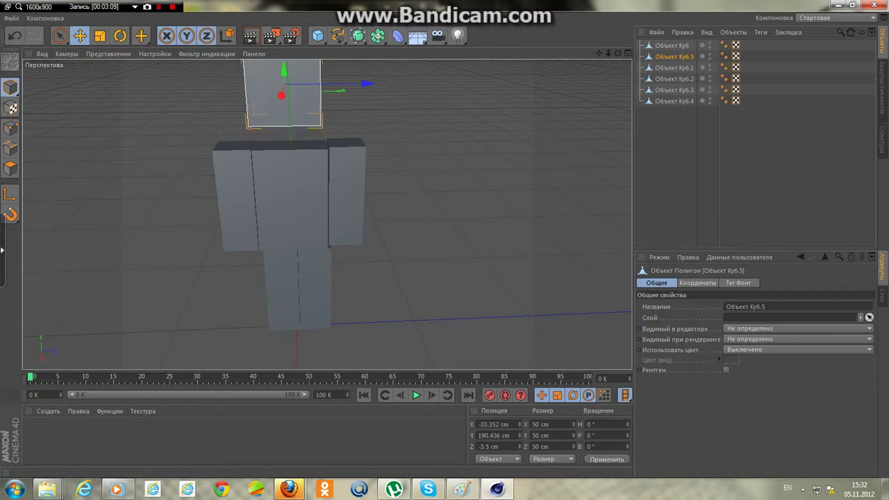
mouse_move(323, 212)
left_mouse_down("alt")
mouse_move(427, 238)
mouse_move(413, 250)
mouse_move(304, 241)
left_mouse_up("alt")
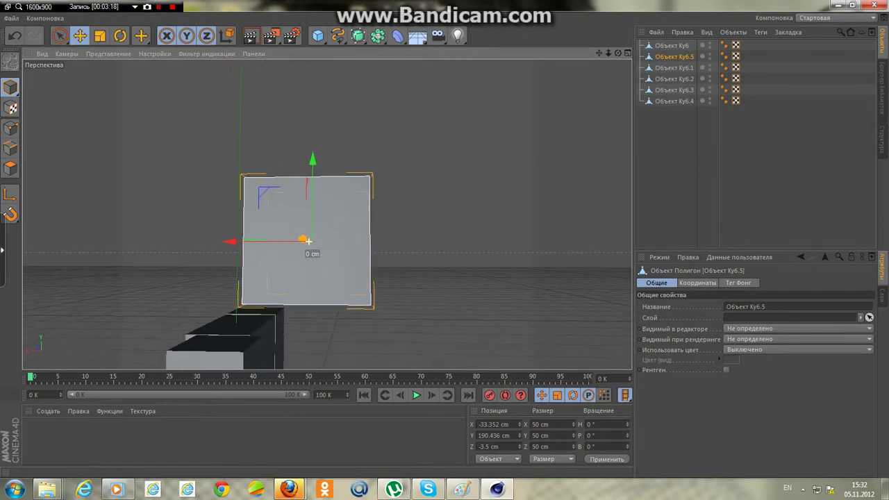
Try scaling the head cube, then restore its height to 50 cm.
scroll(304, 240, "up", 2)
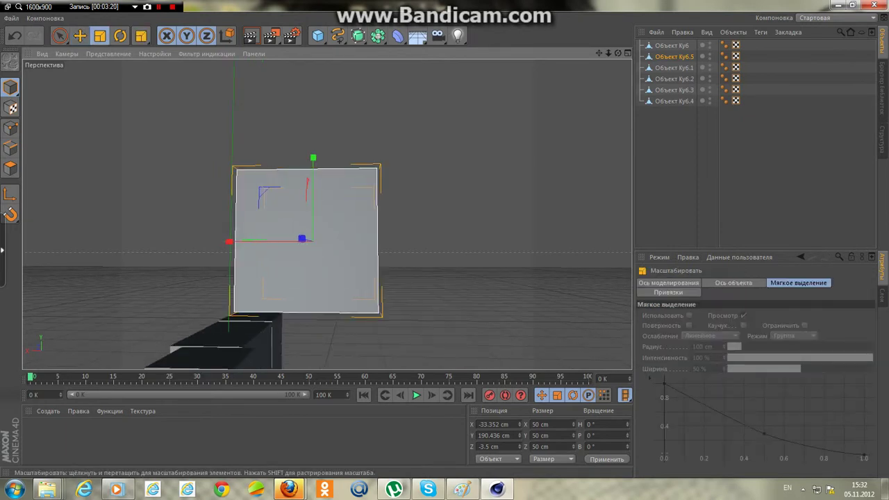
left_click_drag(229, 242, 216, 242)
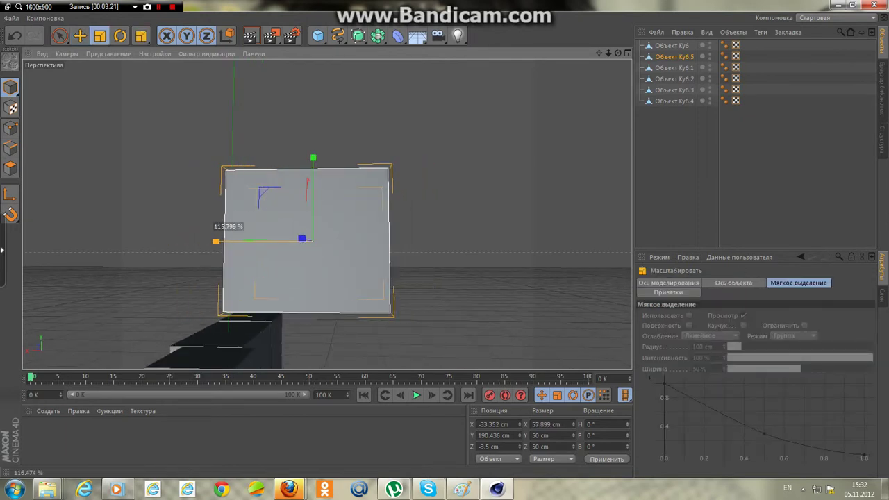
left_click_drag(314, 158, 313, 163)
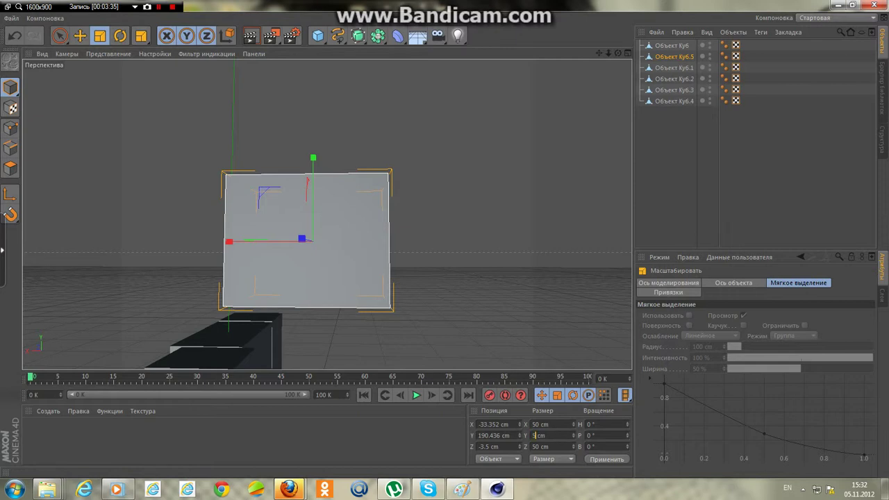
key("Return")
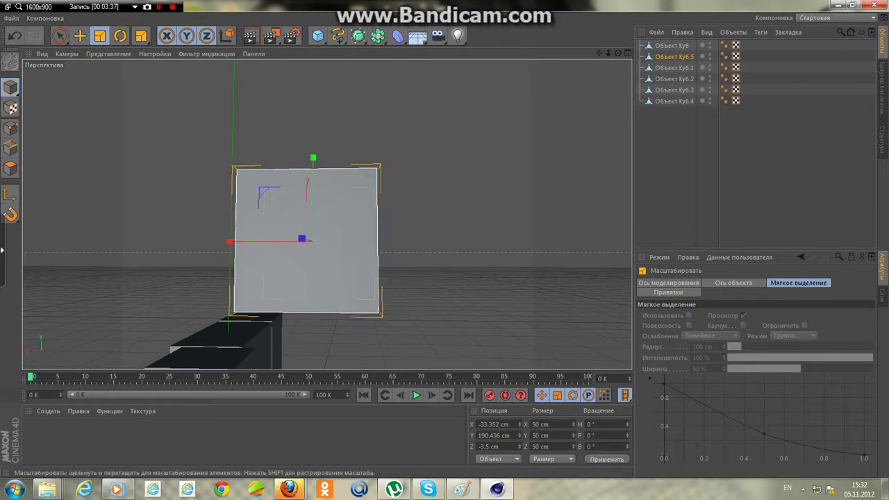
Move the head onto the torso at X −9.506, Y 180.409, Z 0.928 cm.
key("e")
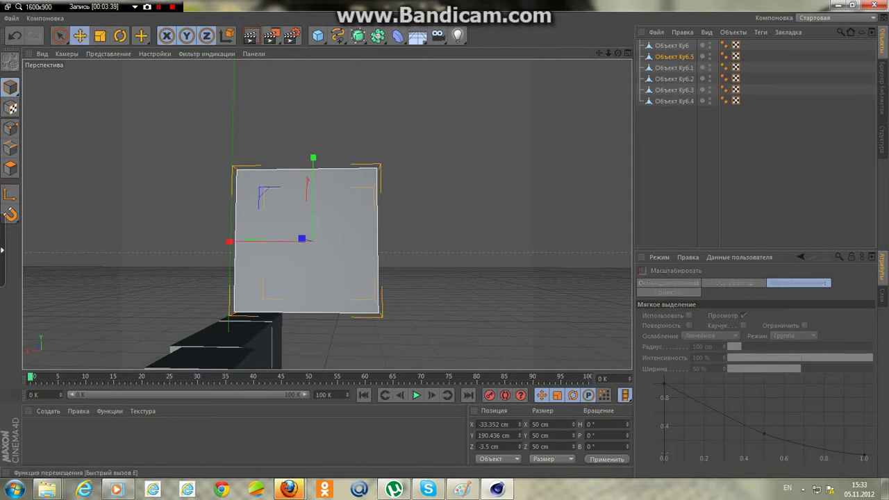
left_click_drag(303, 239, 257, 255)
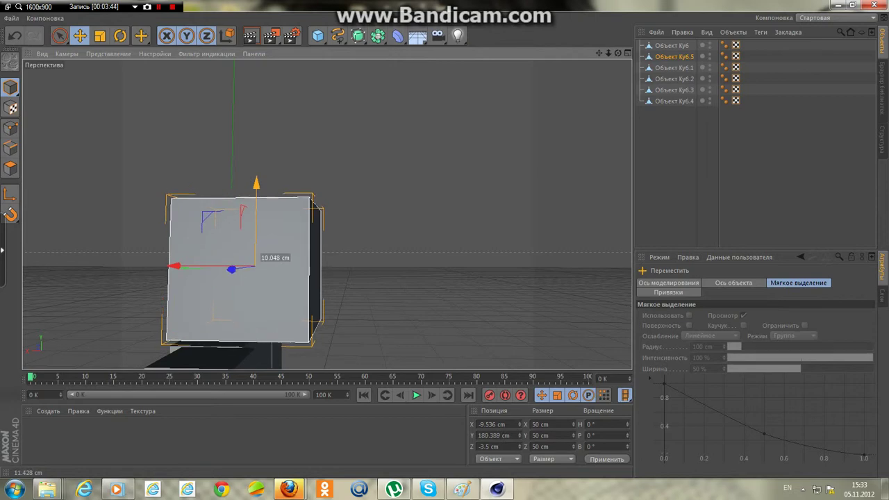
mouse_move(323, 210)
left_mouse_down("alt")
mouse_move(235, 308)
mouse_move(327, 213)
mouse_move(361, 242)
left_mouse_up("alt")
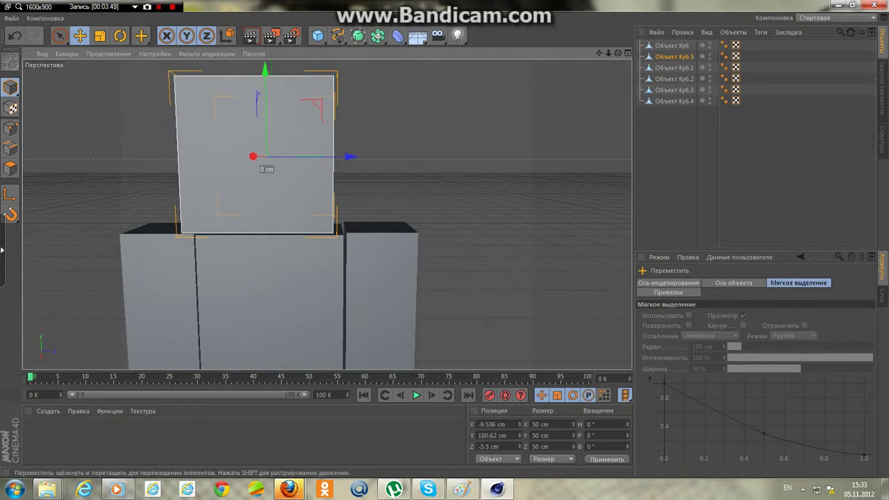
left_click_drag(347, 157, 362, 157)
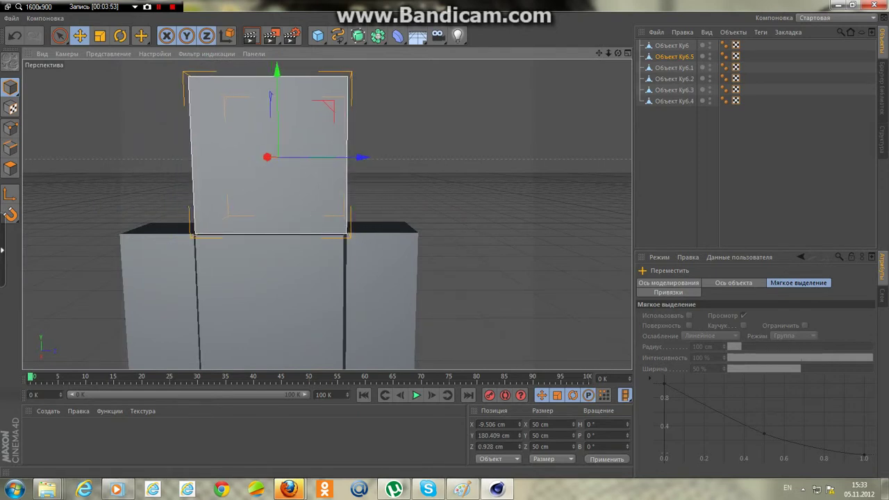
mouse_move(278, 168)
left_mouse_down("alt")
mouse_move(328, 183)
mouse_move(326, 213)
left_mouse_up("alt")
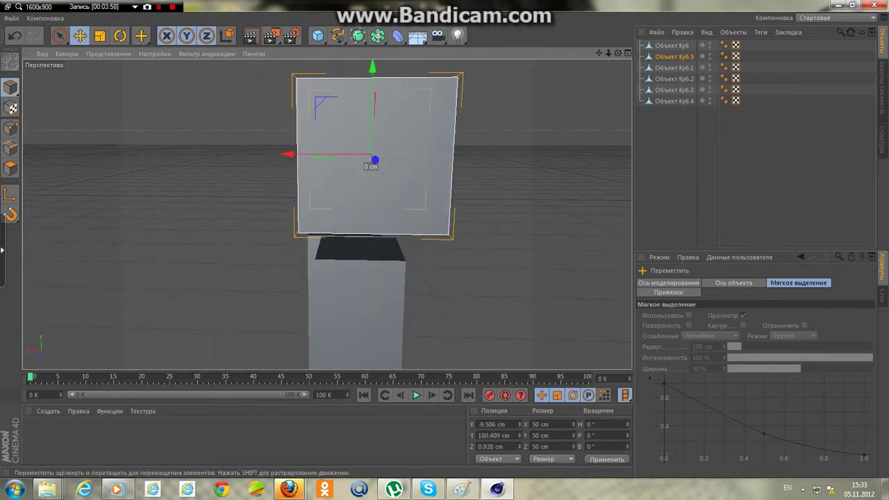
Shift the torso slightly along X and move an arm cube against it.
left_click(355, 313)
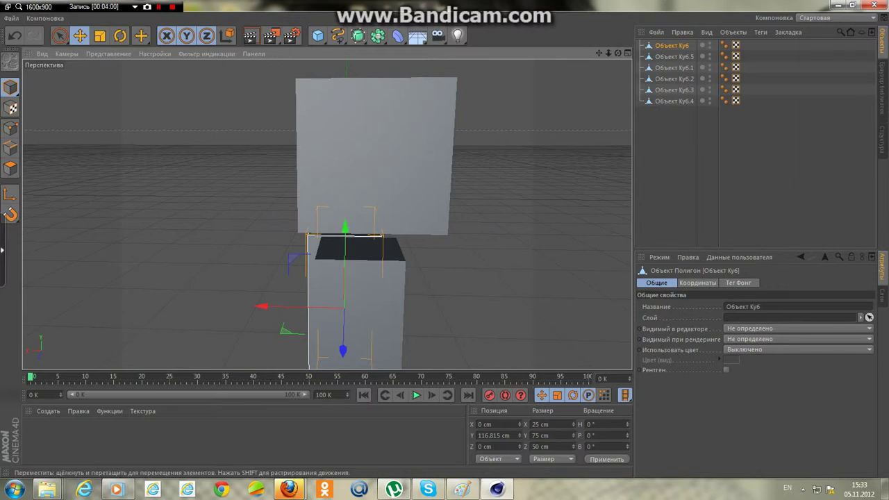
left_click_drag(333, 306, 346, 307)
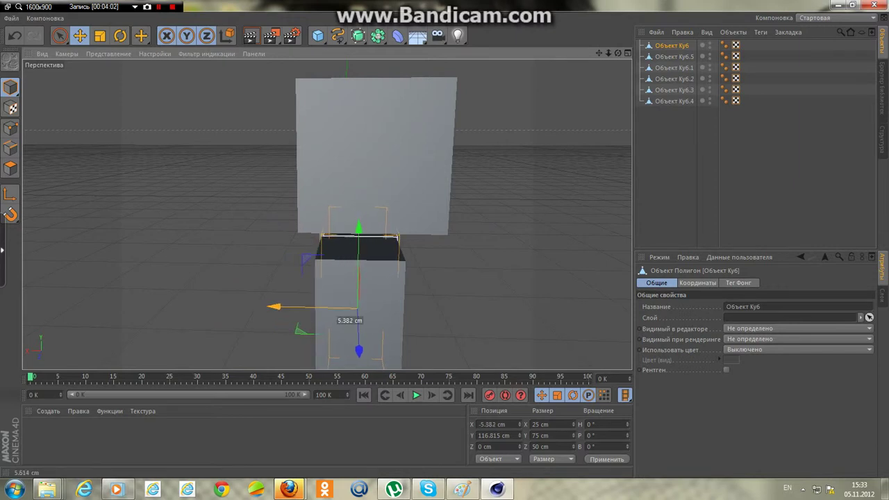
left_click_drag(326, 213, 326, 213, "alt")
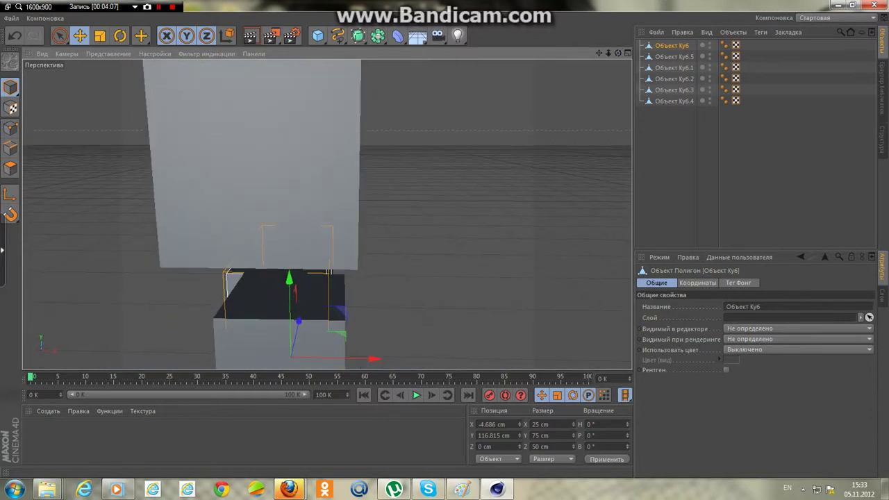
left_click(291, 350)
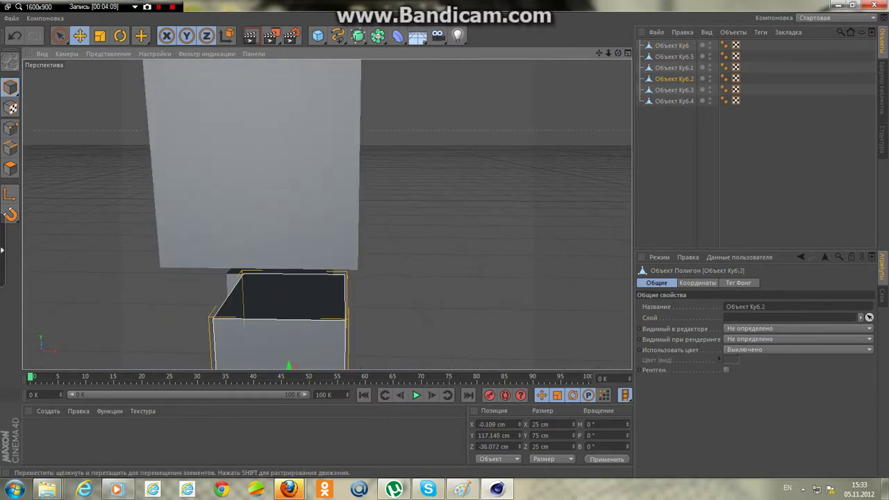
left_click_drag(327, 214, 327, 214, "alt")
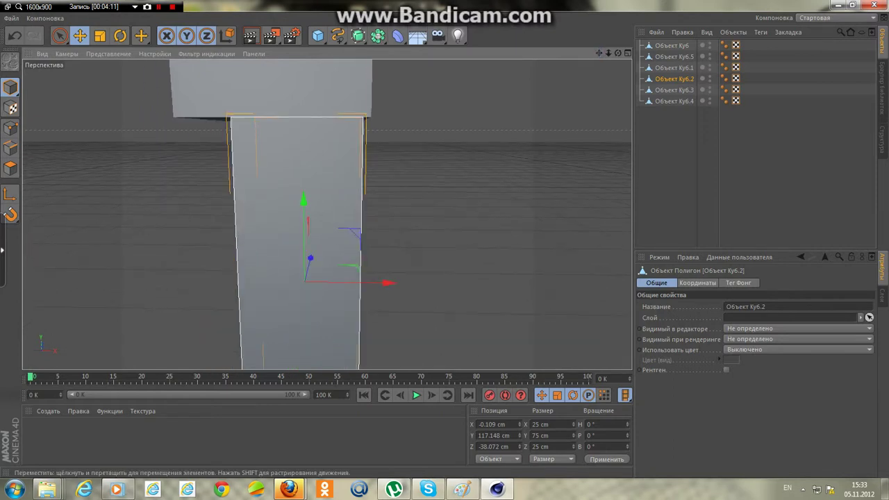
left_click_drag(387, 283, 371, 283)
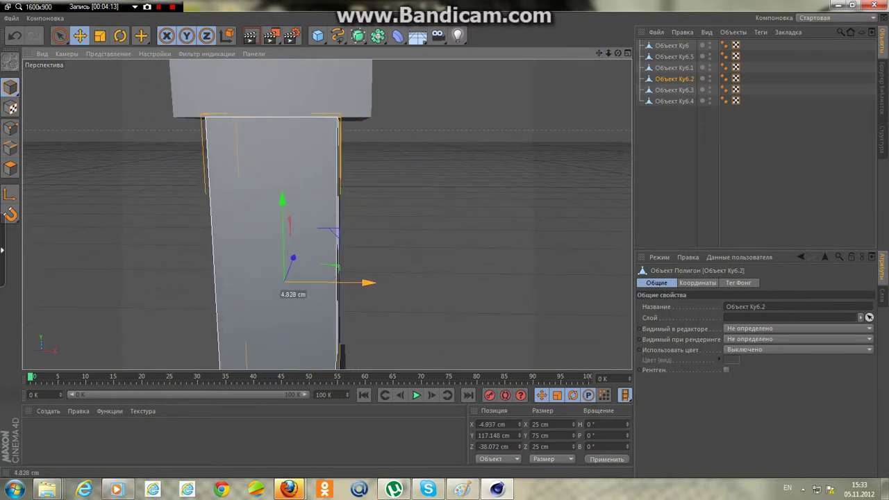
left_click_drag(327, 214, 327, 229, "alt")
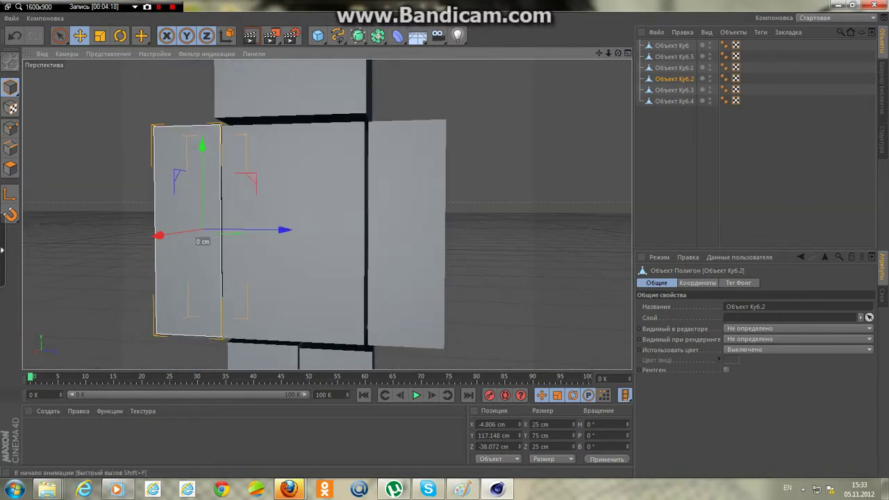
Raise both legs to meet the torso and shift Куб6.4 to X −3.65 cm.
left_click(339, 356)
left_click_drag(339, 356, 339, 351)
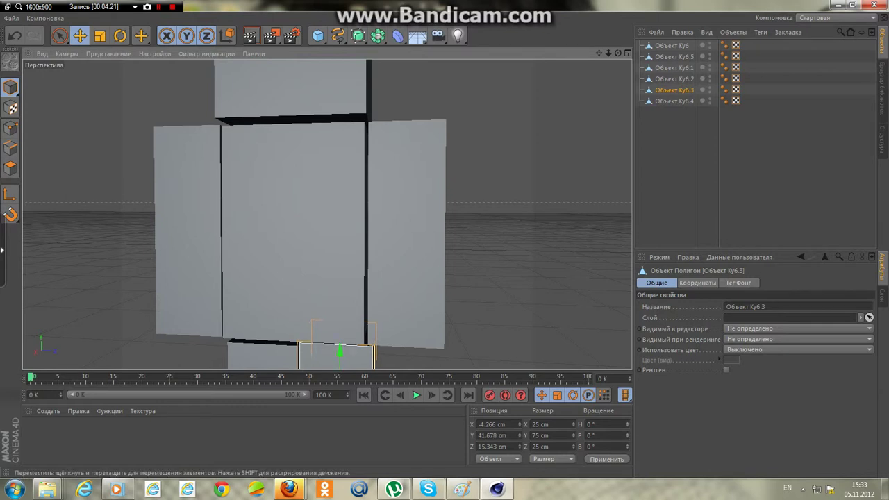
left_click(271, 356)
left_click_drag(271, 351, 272, 347)
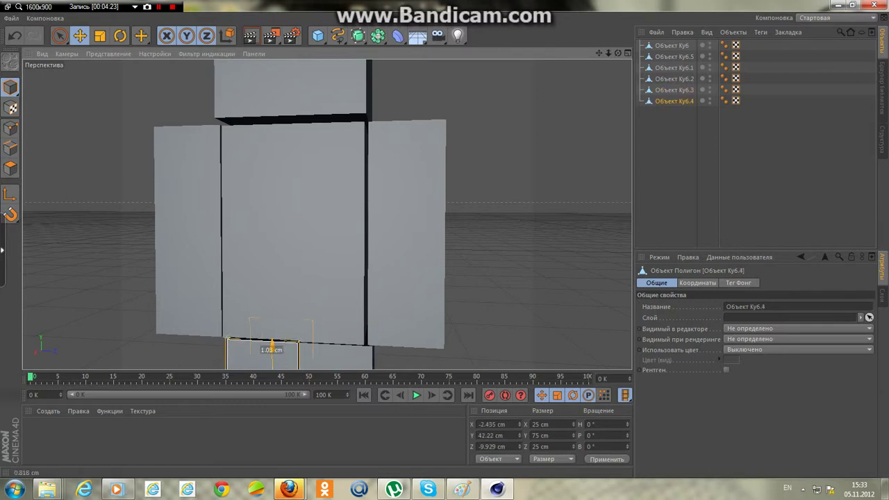
mouse_move(326, 214)
left_mouse_down("alt")
mouse_move(327, 201)
mouse_move(326, 305)
left_mouse_up("alt")
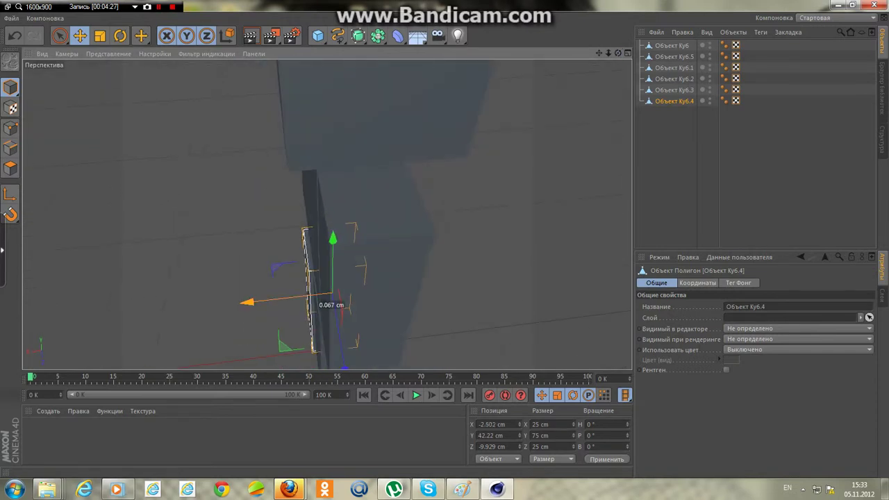
left_click_drag(326, 214, 326, 209, "alt")
Move the head cube Куб6.5 sideways to centre it over the body.
left_click(358, 105)
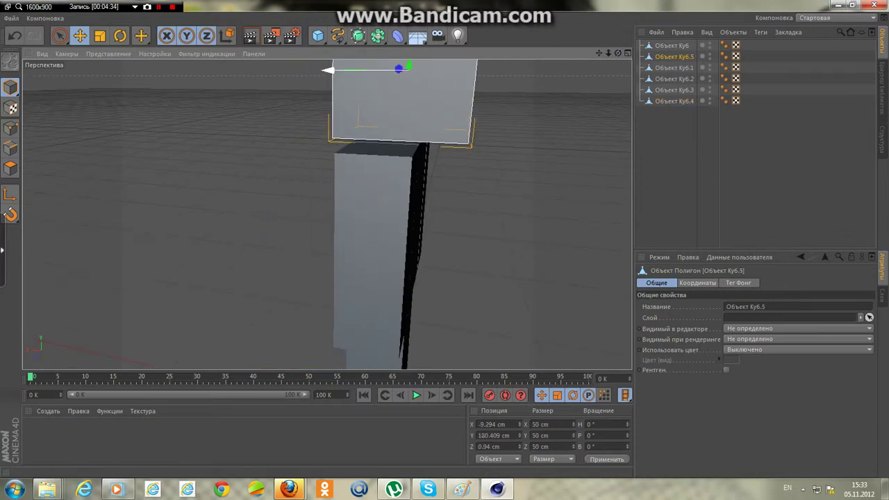
left_click_drag(375, 71, 386, 69)
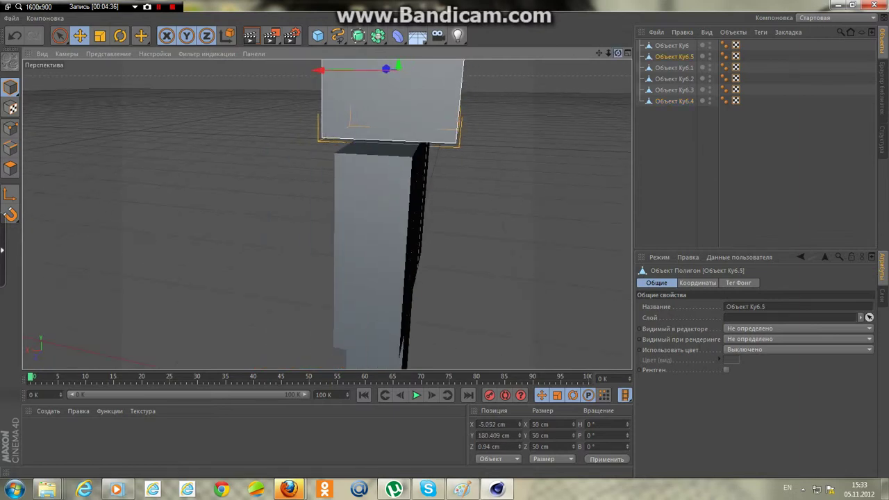
left_click_drag(327, 213, 326, 208, "alt")
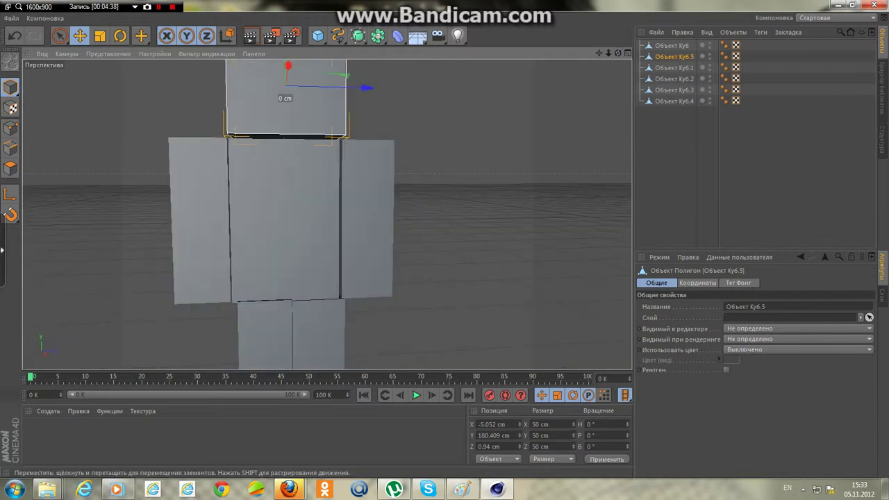
Align legs: Куб6.4 at X −3.385, Y 42.46 cm; Куб6.3 at X −4.275, Y 43.067 cm.
left_click(264, 333)
left_click_drag(349, 362, 340, 362)
left_click(317, 333)
left_click_drag(393, 359, 394, 359)
left_click(445, 326)
left_click(317, 333)
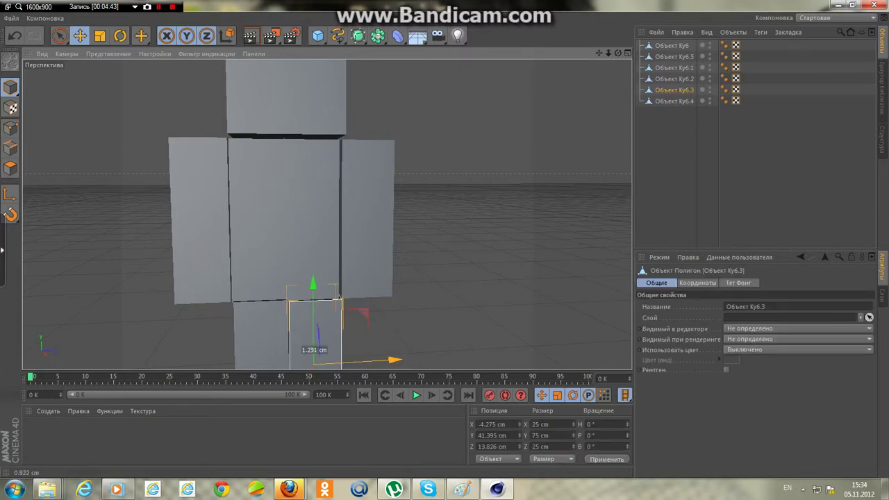
mouse_move(393, 360)
middle_mouse_down("alt")
mouse_move(327, 215)
mouse_move(334, 246)
middle_mouse_up("alt")
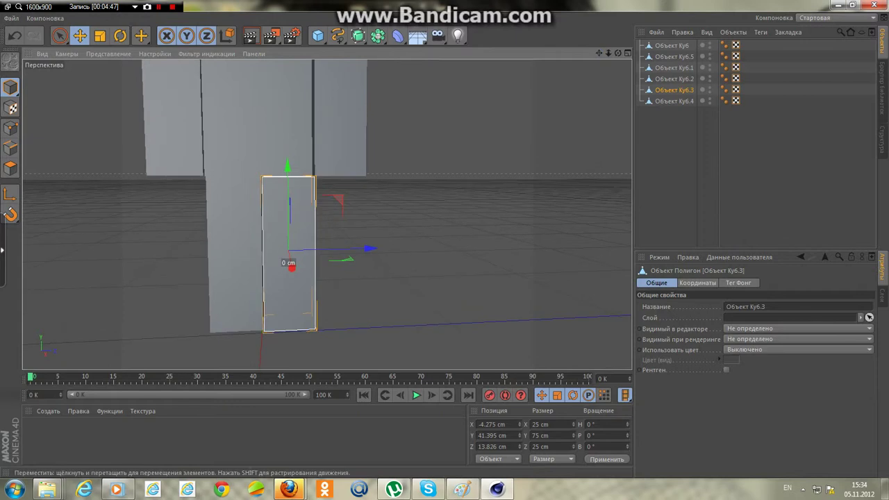
left_click_drag(291, 266, 292, 264)
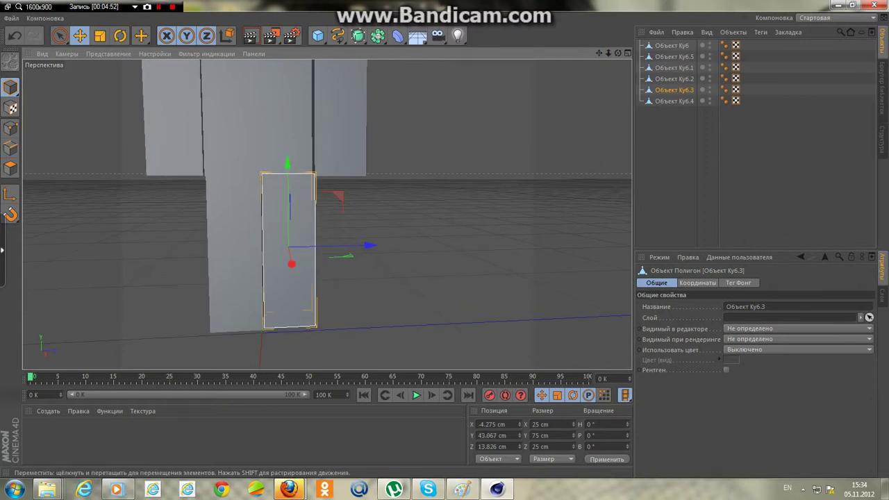
scroll(328, 214, "down", 5)
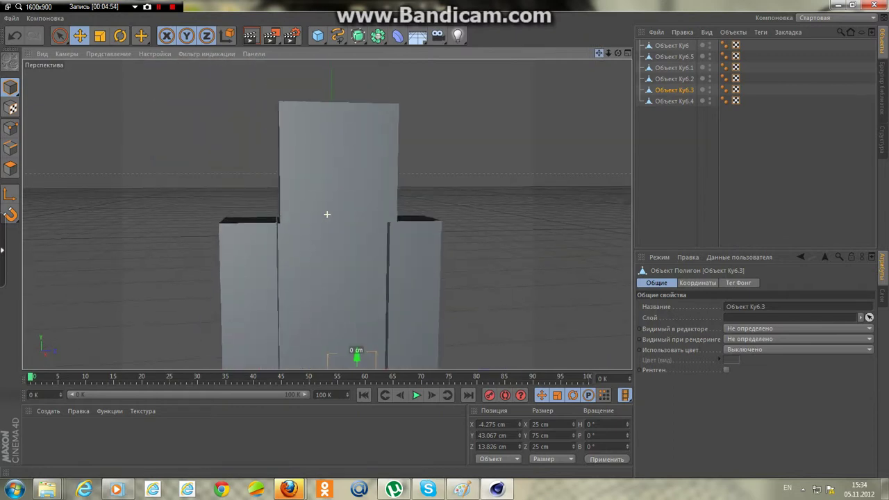
Slide arm cube Куб6.1 along X and shift head cube Куб6.5 back along Z.
left_click(393, 236)
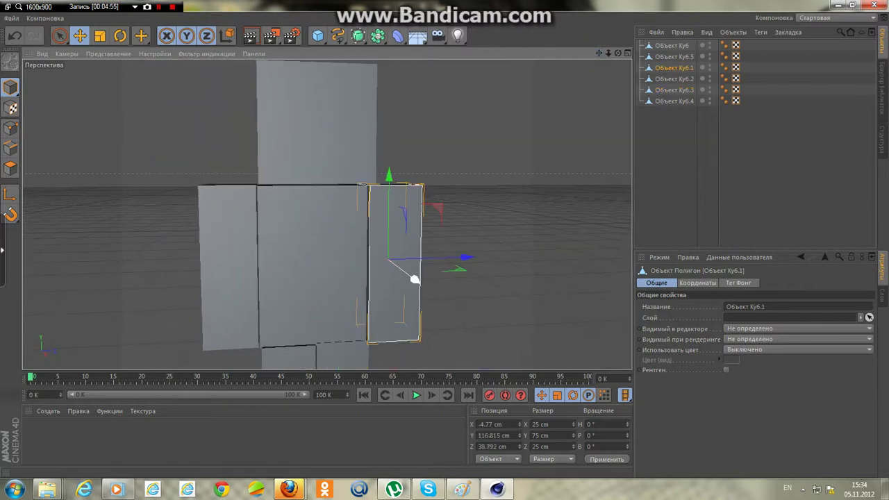
left_click_drag(415, 278, 412, 278)
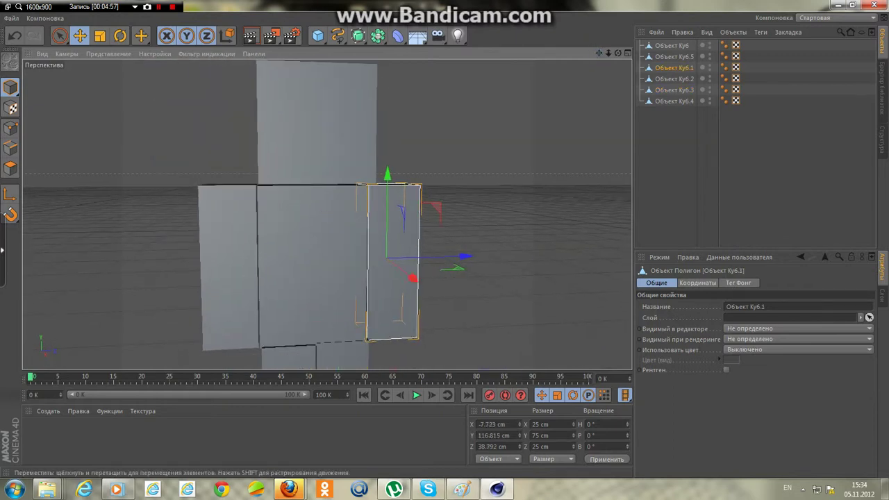
left_click(321, 120)
left_click_drag(393, 131, 391, 131)
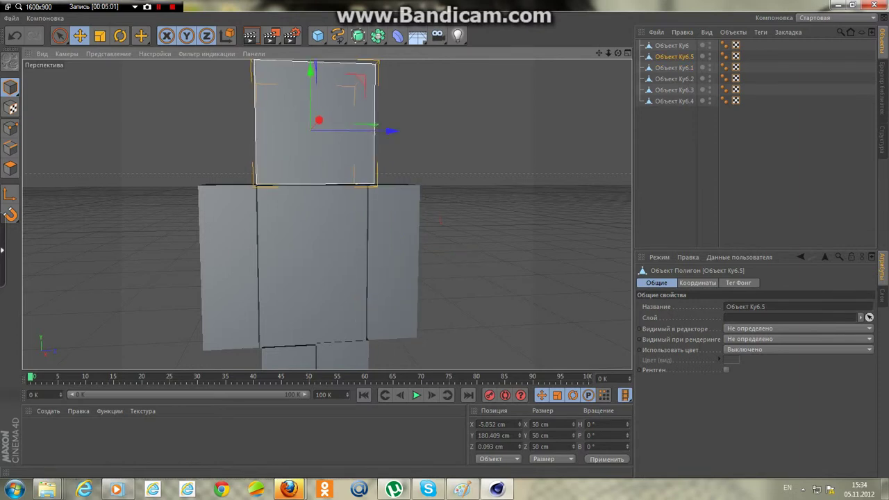
middle_click_drag(359, 214, 326, 211, "alt")
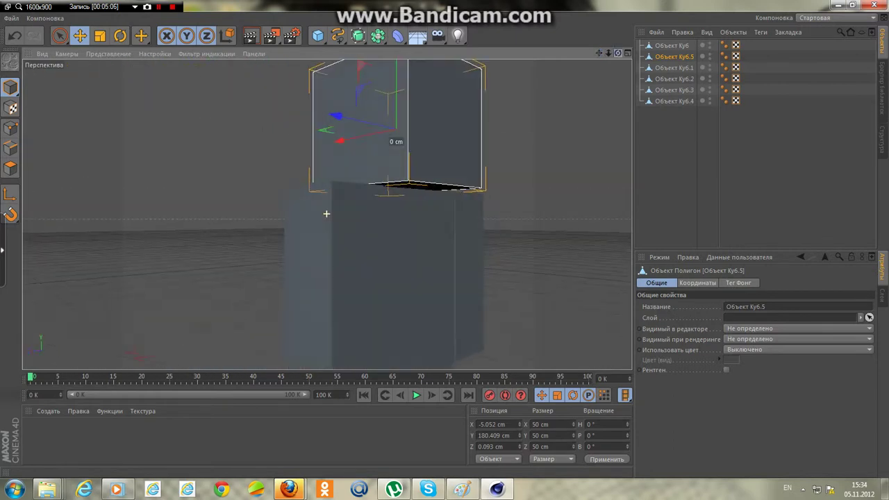
Move arm cube Куб6.1 along X until it sits flush against the body.
left_click(389, 291)
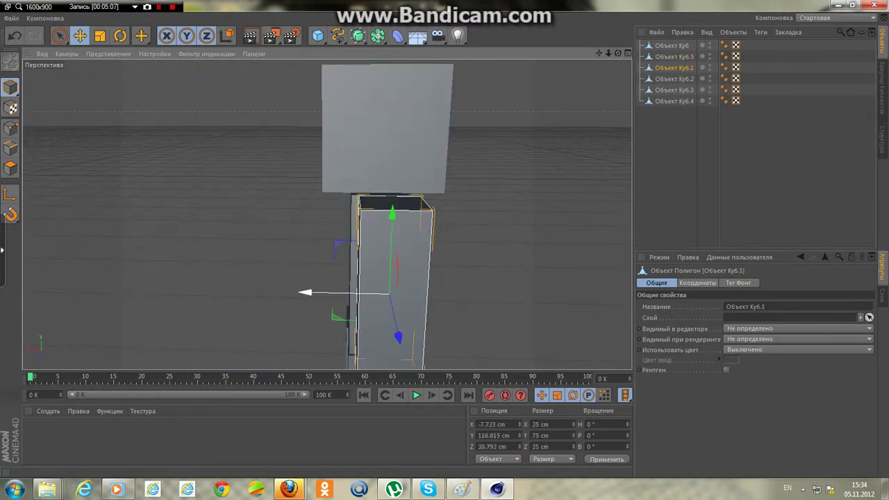
left_click_drag(327, 293, 375, 295)
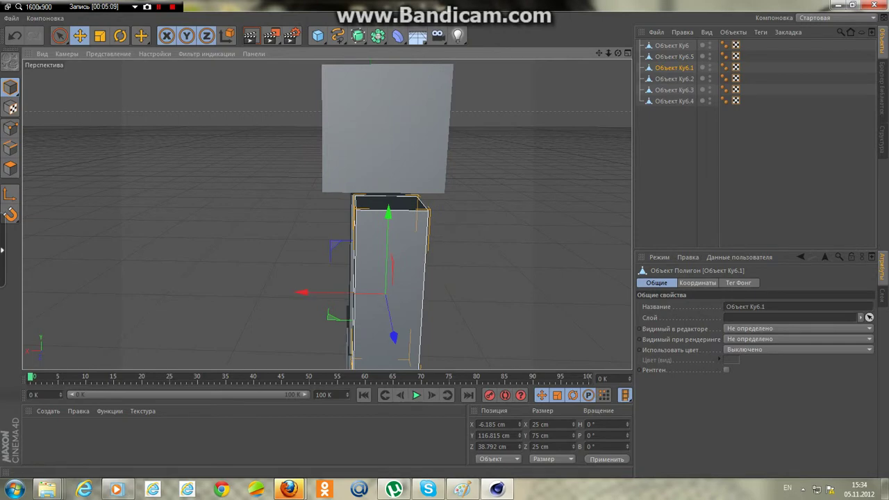
middle_click_drag(326, 213, 326, 214, "alt")
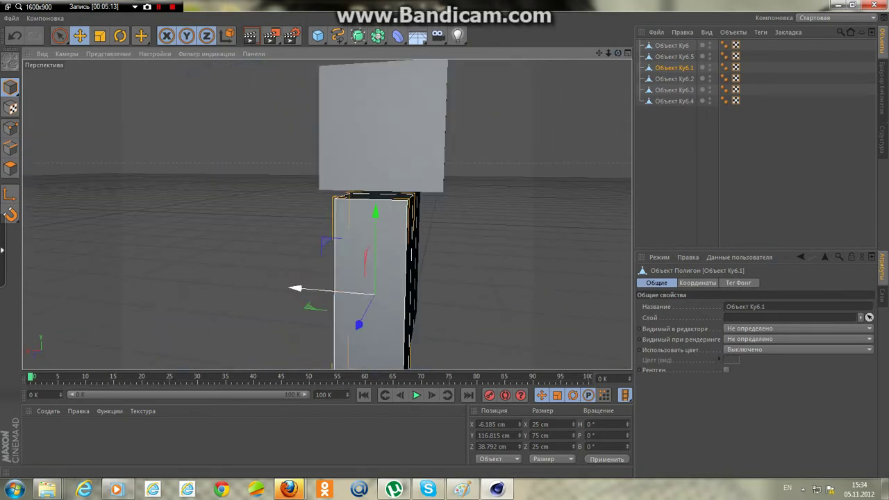
left_click_drag(297, 288, 293, 288)
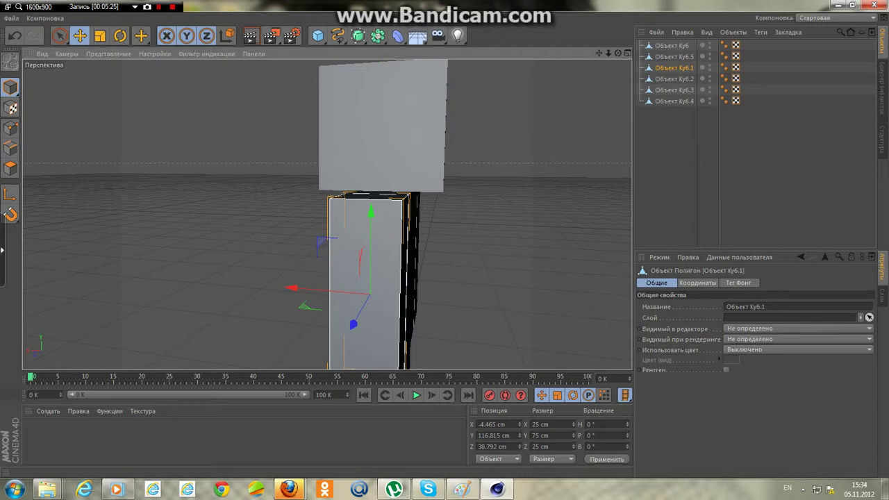
left_click_drag(618, 53, 327, 214)
Shift leg cube Куб6.4 along X to about −4.36 cm, then deselect everything.
left_click(283, 354)
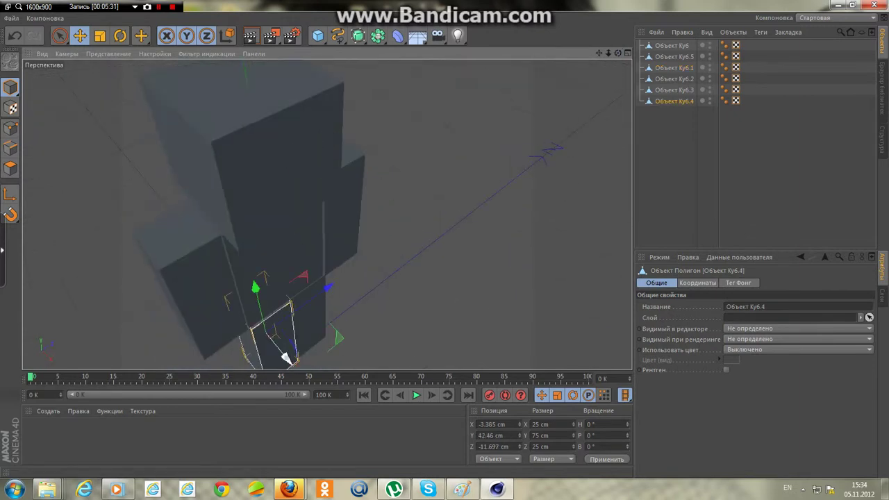
left_click_drag(283, 355, 278, 358)
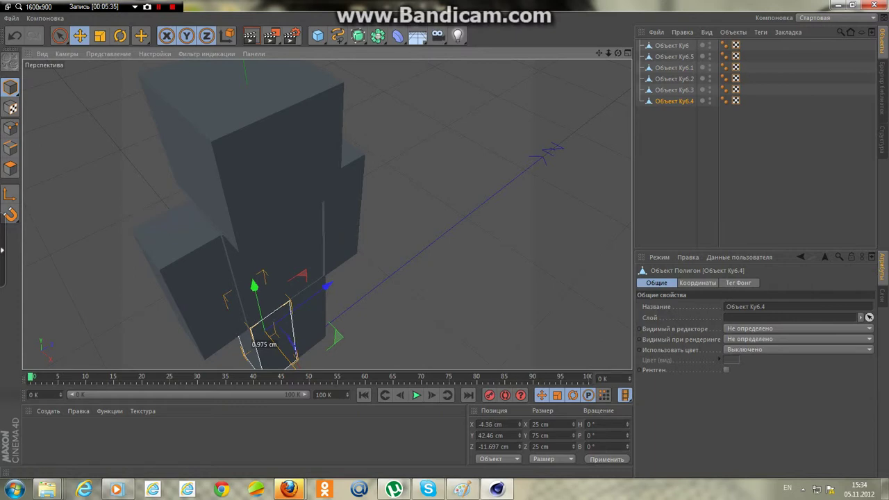
key("ctrl+shift+a")
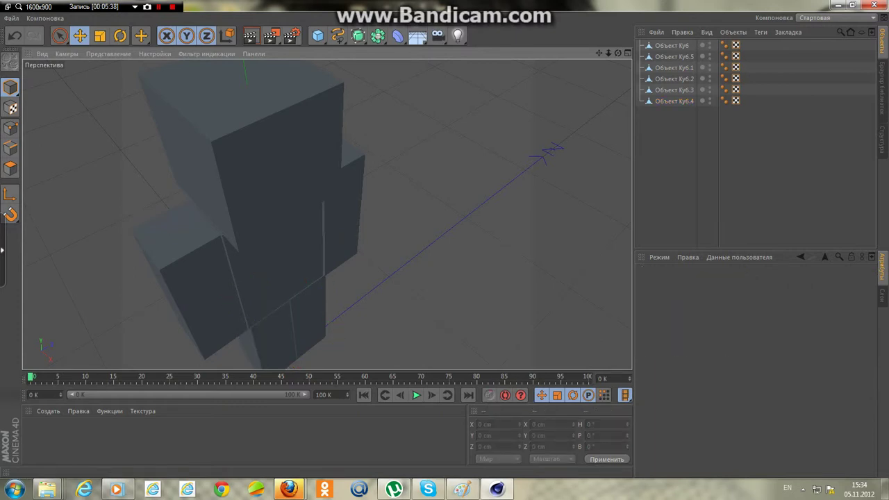
Nudge arm Куб6.1 to X −4.465, Y 116.815, Z 38.487 cm beside the torso.
mouse_move(618, 53)
left_mouse_down()
mouse_move(591, 62)
mouse_move(618, 53)
left_mouse_up()
left_click(373, 278)
left_click_drag(375, 285, 375, 287)
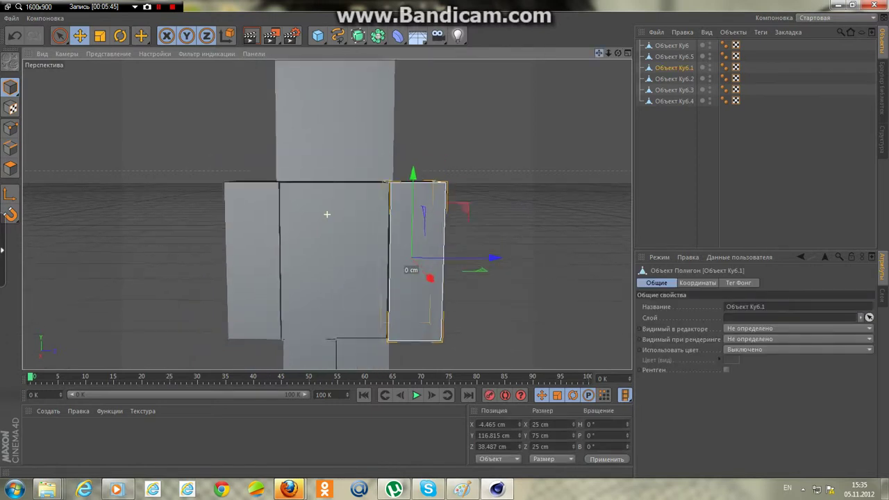
left_click_drag(326, 214, 331, 230, "alt")
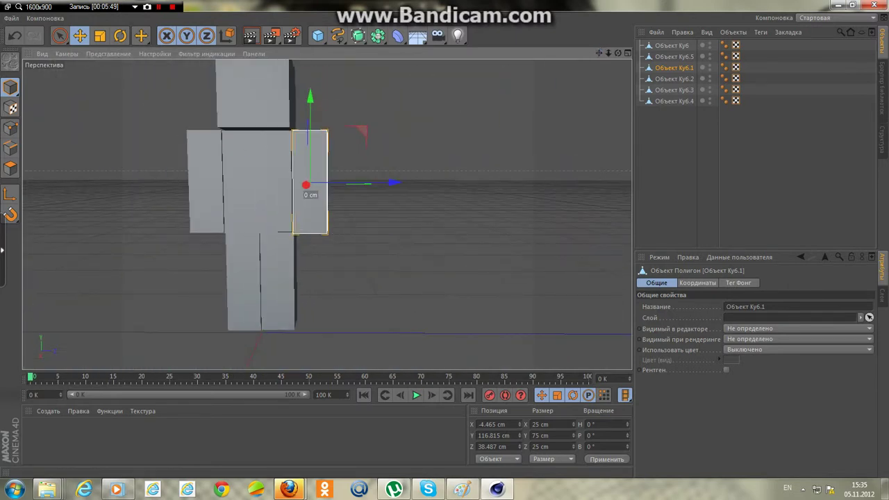
left_click_drag(331, 231, 327, 214, "alt")
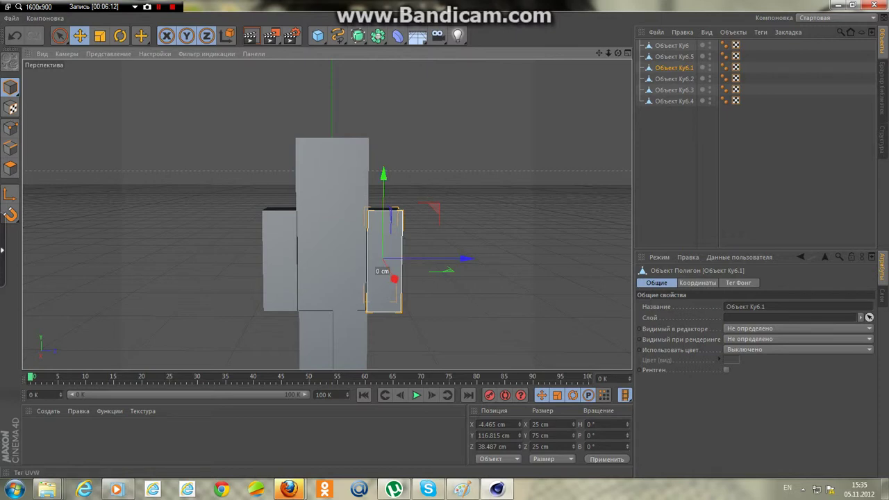
Rename the body cube to Тело and the head cube to Голова in the Object Manager.
double_click(674, 45)
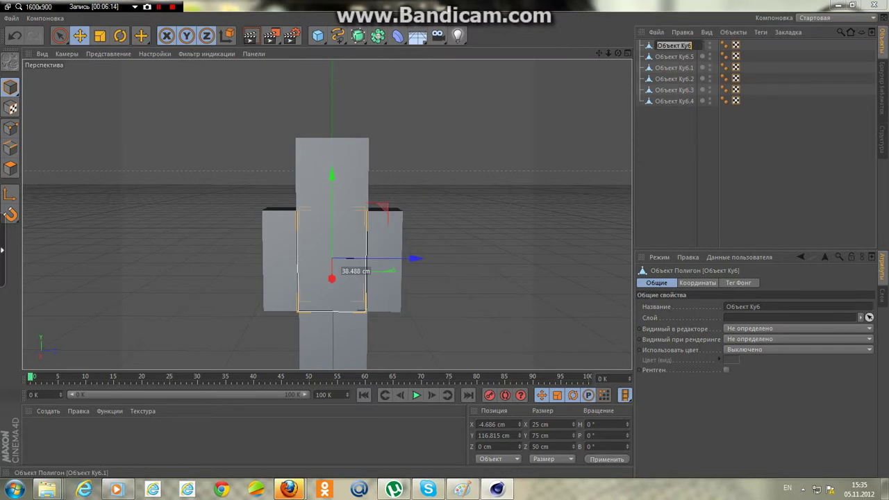
key("BackSpace")
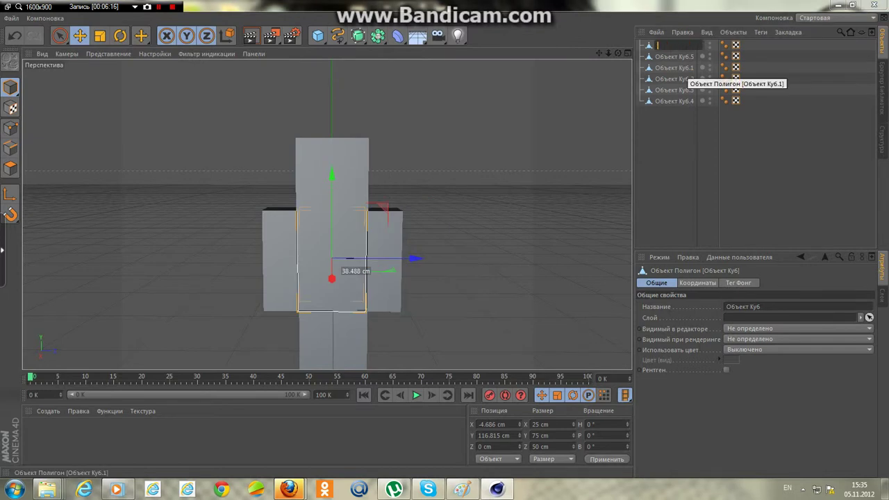
type("Ntk")
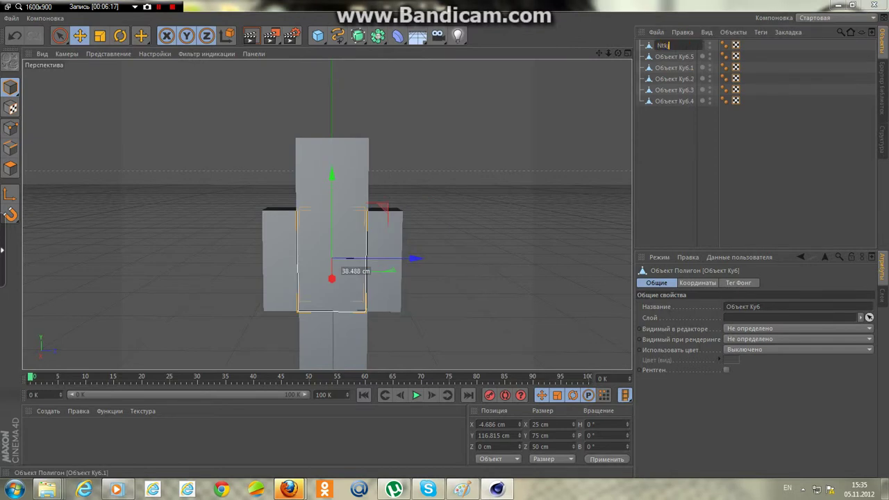
key("BackSpace")
key("BackSpace")
key("Tab")
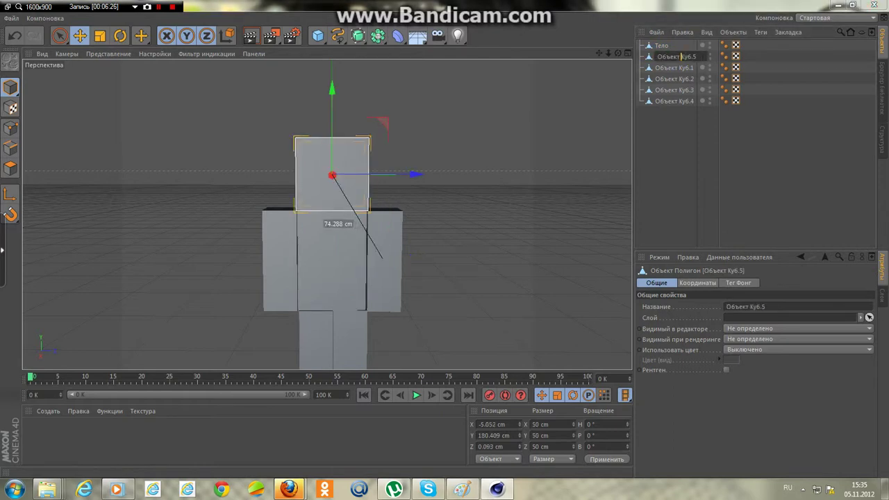
type("Голов")
type("а")
key("Return")
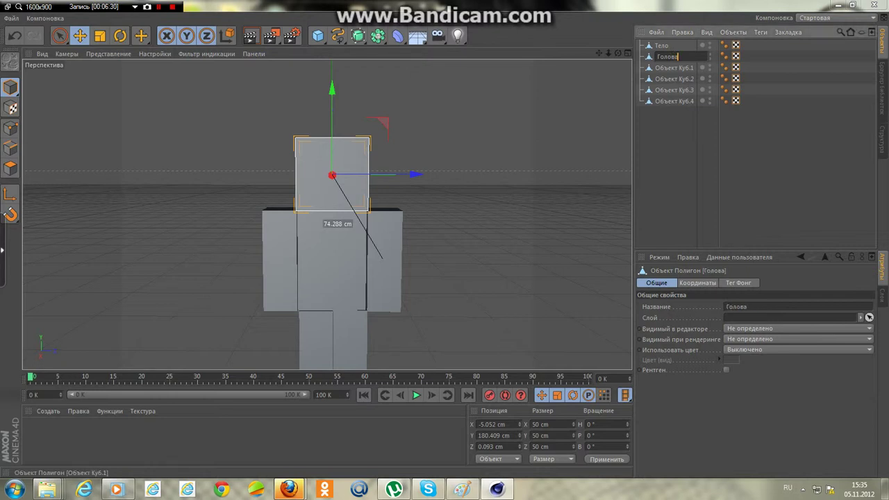
Begin renaming arm cube Куб6.1 to Левая рука.
left_click(674, 67)
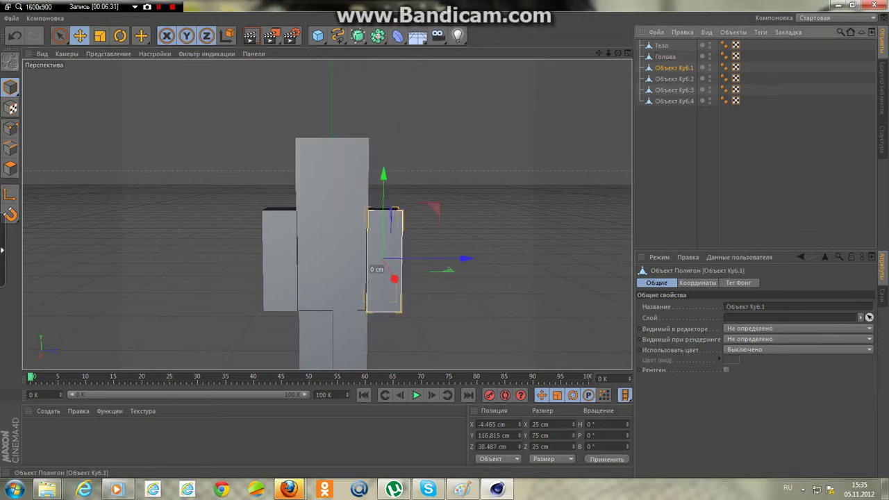
double_click(674, 67)
type("Р")
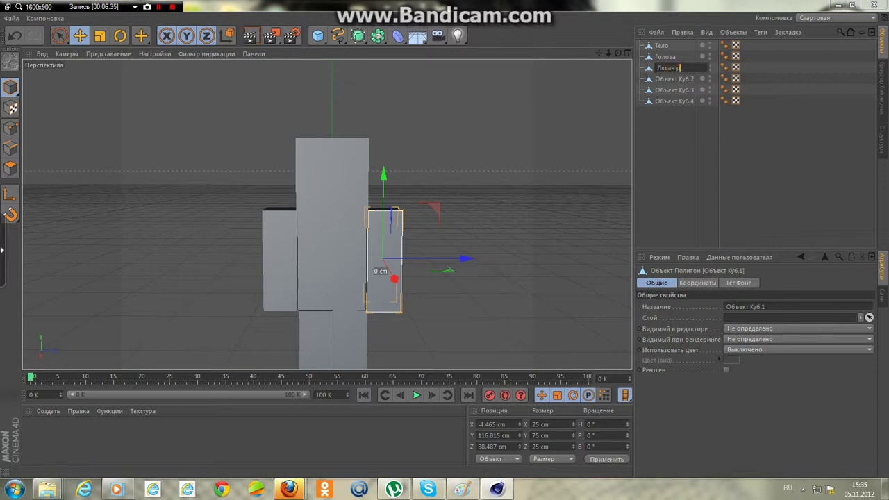
Confirm the name Левая рука and name the other arm Правая рука.
key("Return")
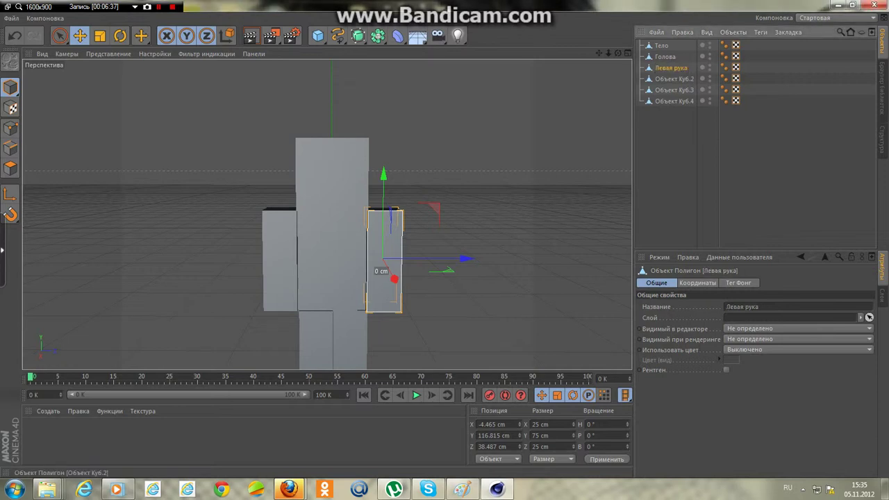
left_click(280, 264)
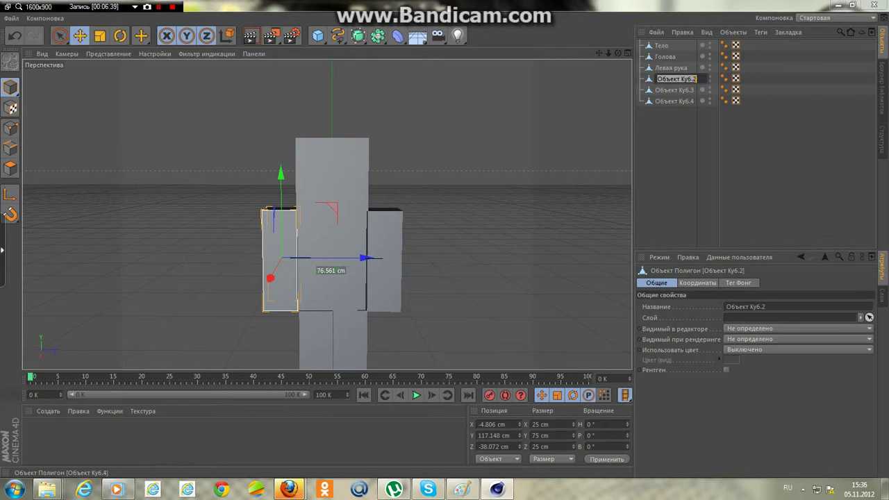
type("Права")
type("я рука")
key("Tab")
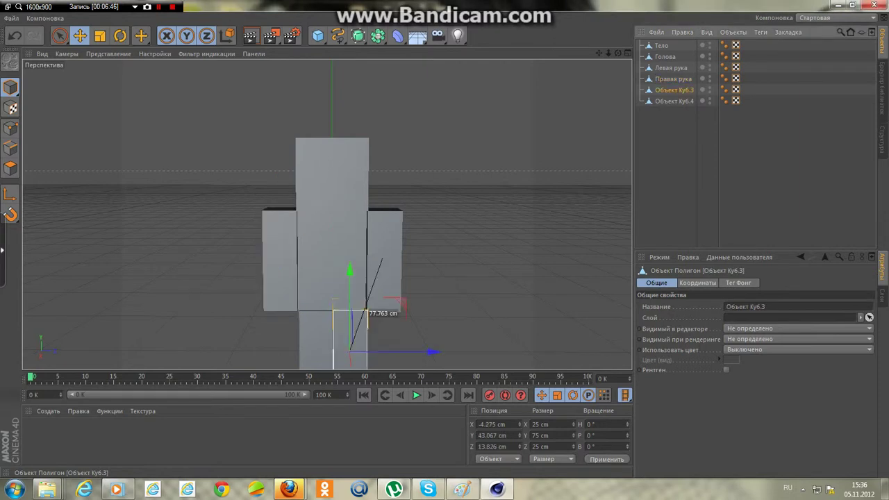
Name the legs Левая нога and Правая нога, then deselect all objects.
type("Л")
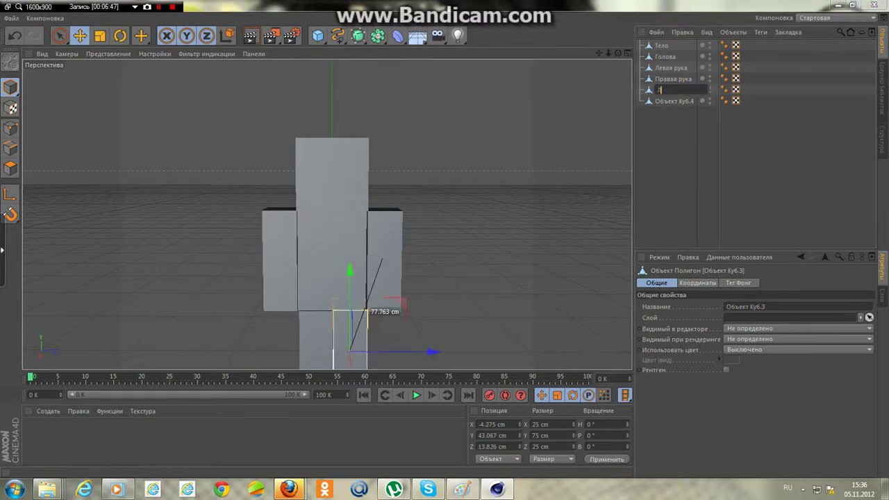
type("евая н")
type("ога")
key("Tab")
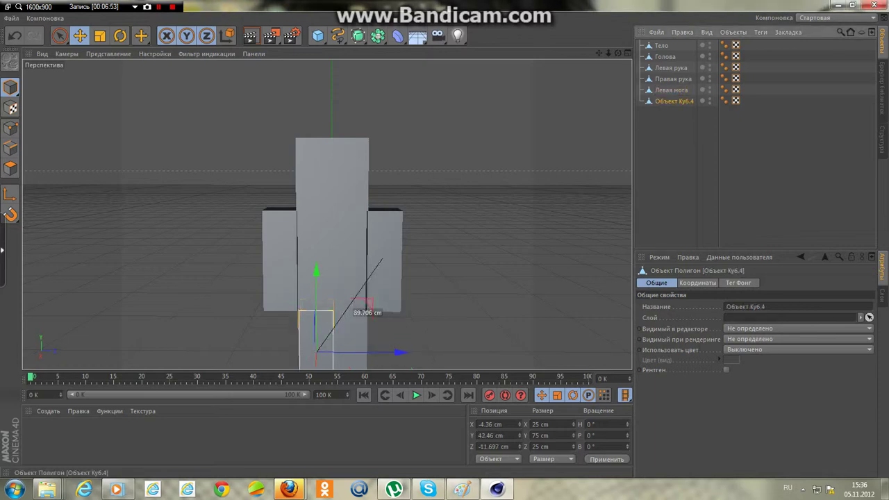
double_click(676, 101)
type("П")
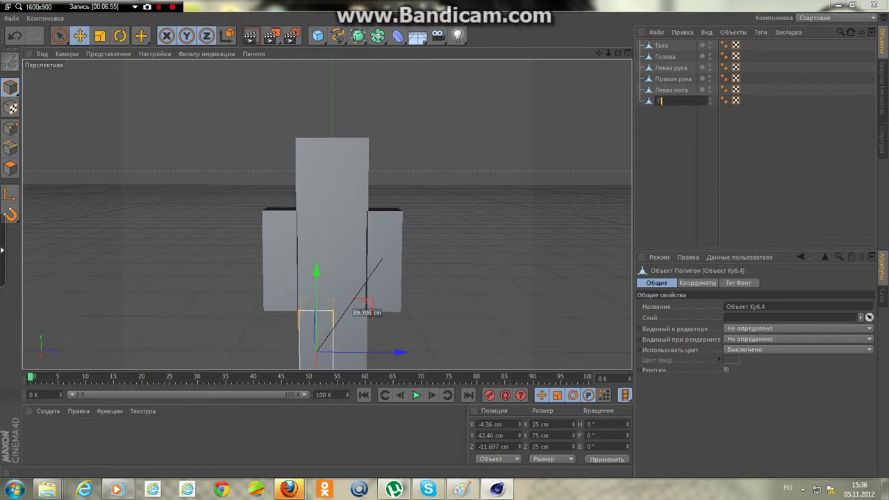
type("рава")
type("я ног")
type("а")
key("Return")
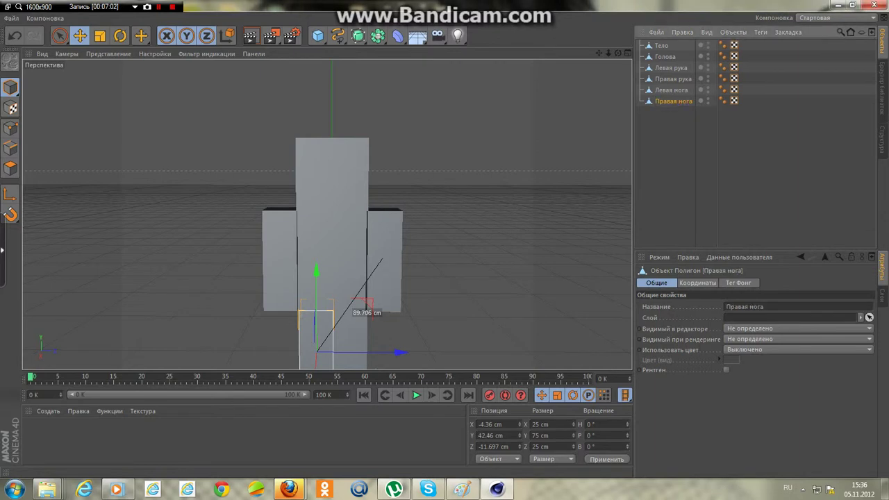
key("ctrl+shift+a")
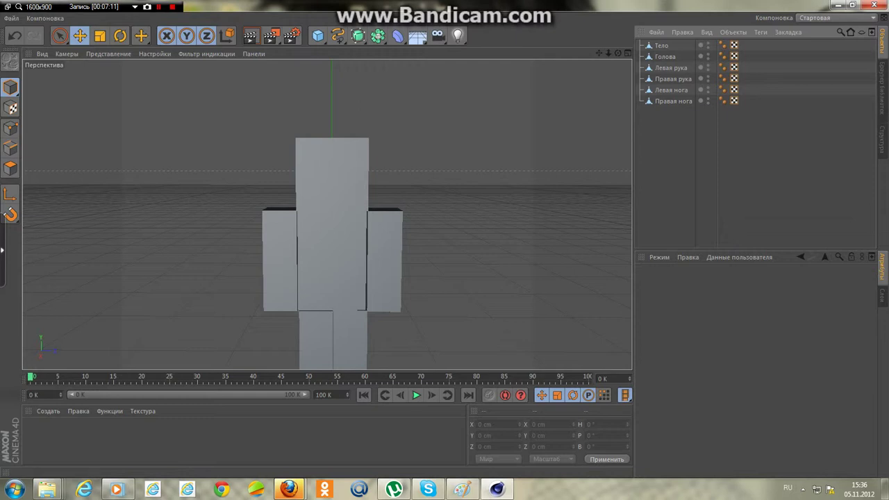
Orbit the viewport to see the six-box figure from slightly above and to the side.
left_click_drag(326, 211, 326, 214, "alt")
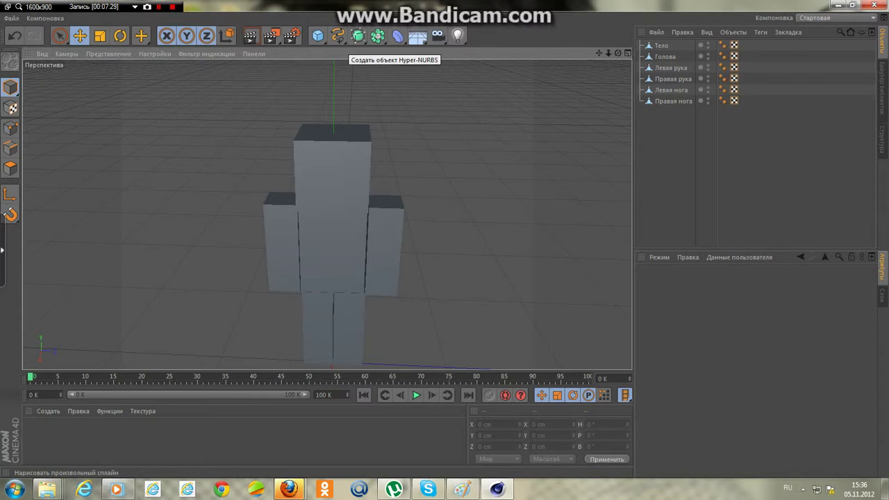
left_click_drag(326, 208, 327, 213, "alt")
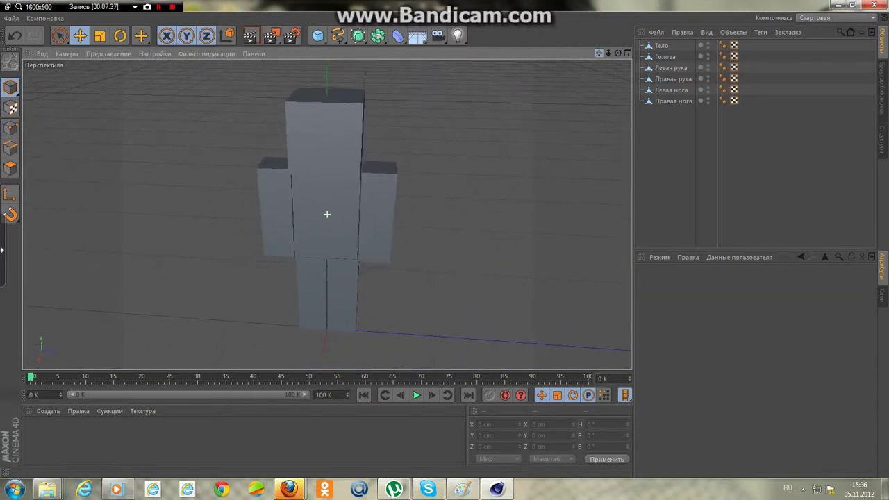
Create blank materials Материал through Материал.6 and select the first one.
left_click(48, 411)
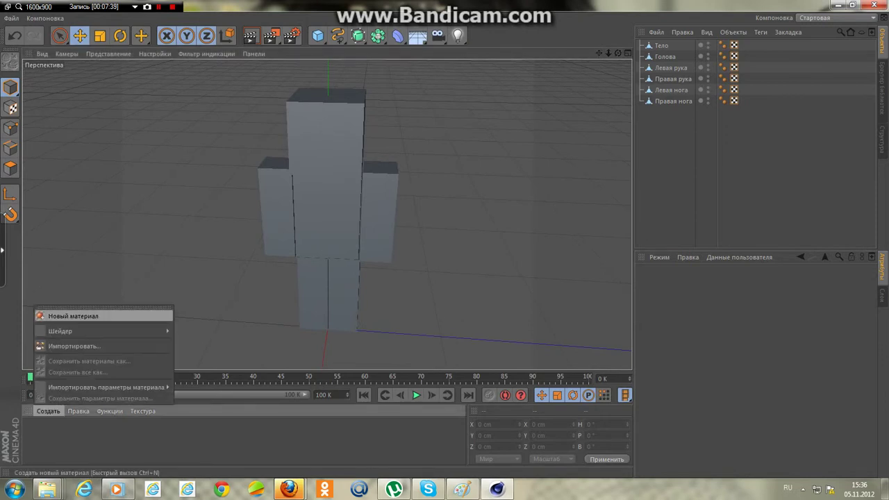
left_click(73, 316)
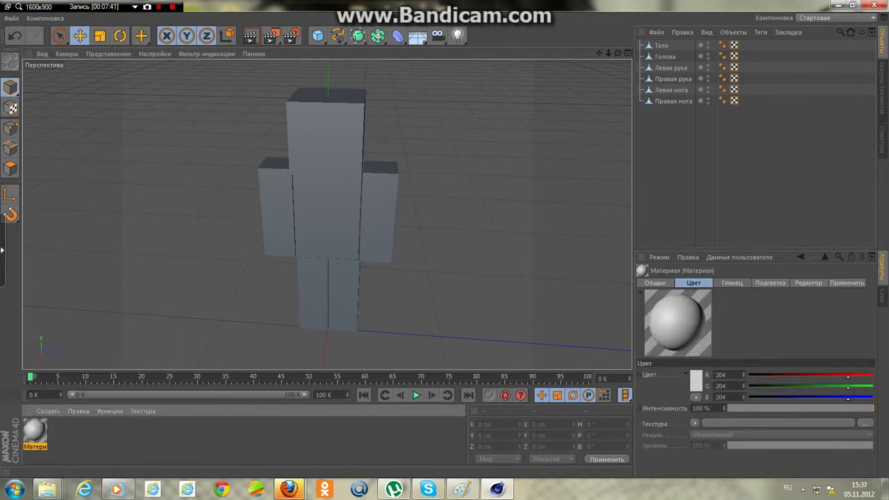
key("ctrl+n")
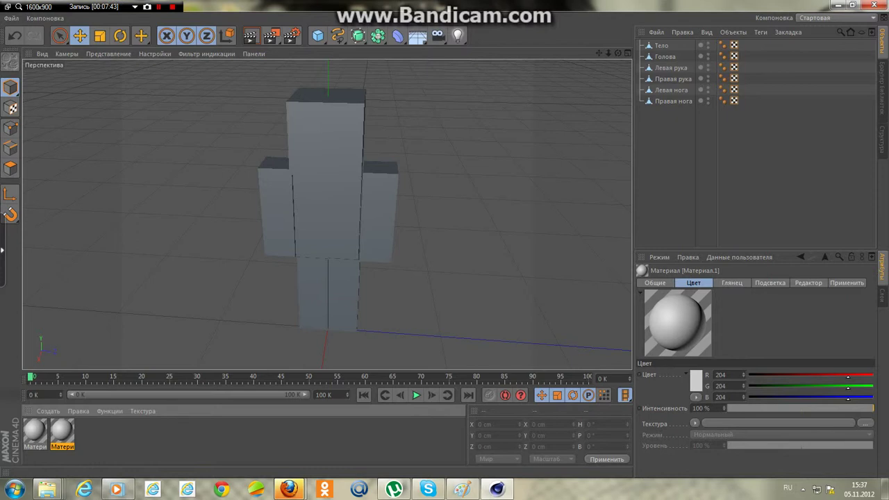
key("ctrl+n")
key("ctrl+n")
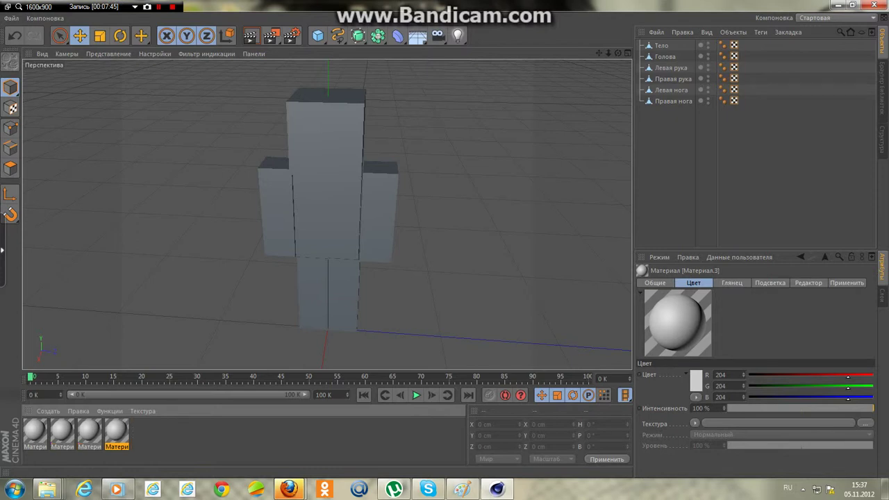
key("ctrl+n")
key("ctrl+n")
key("ctrl+n")
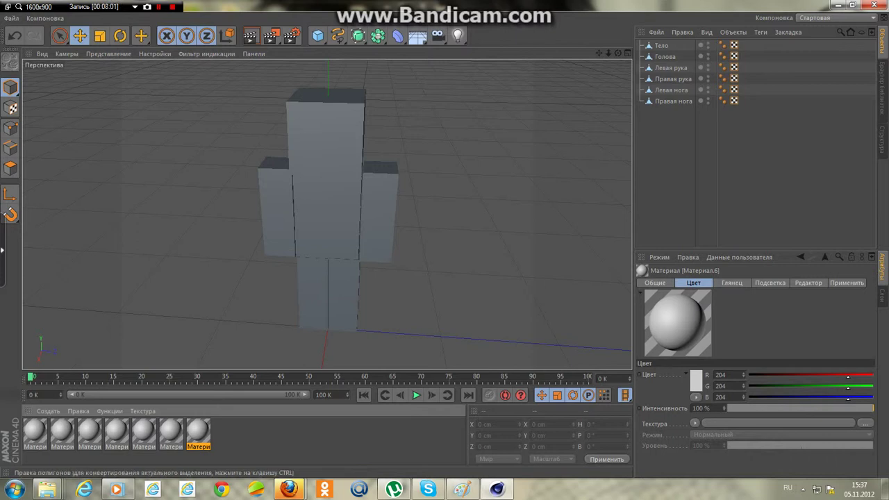
left_click(35, 432)
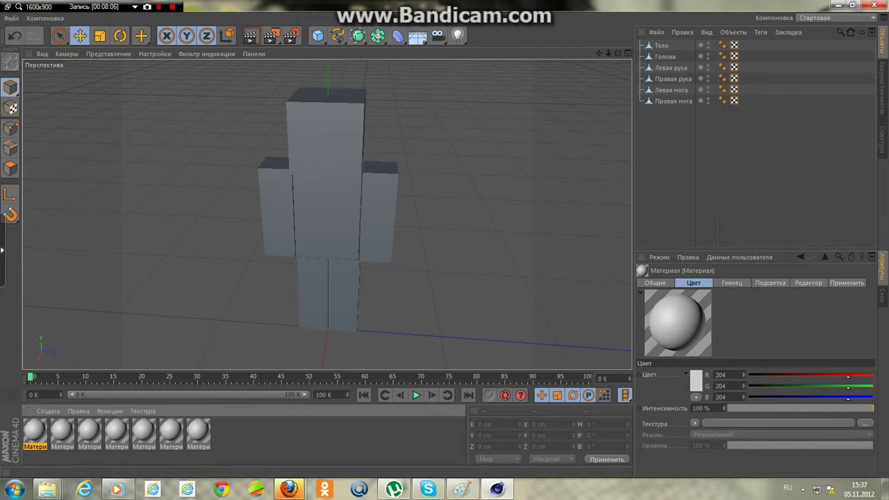
Load the head skin image from the Video folder into Материал and apply it to Голова.
left_click(866, 423)
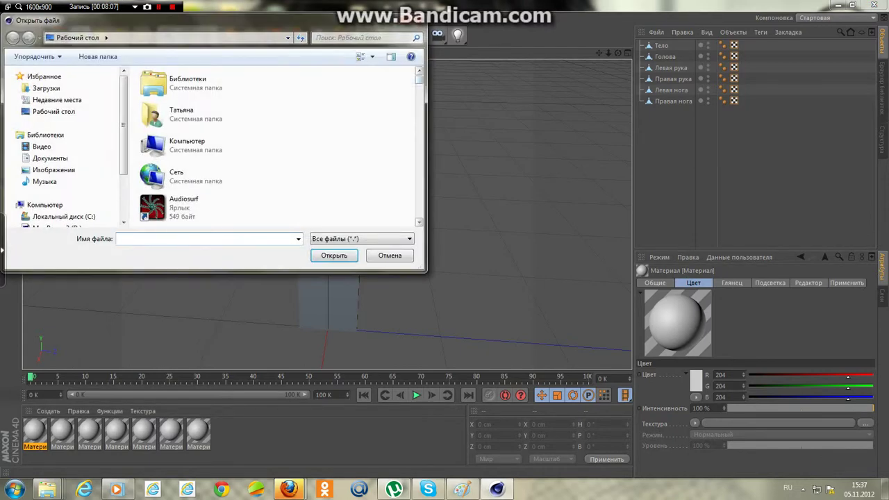
scroll(278, 146, "down", 3)
scroll(278, 146, "down", 3)
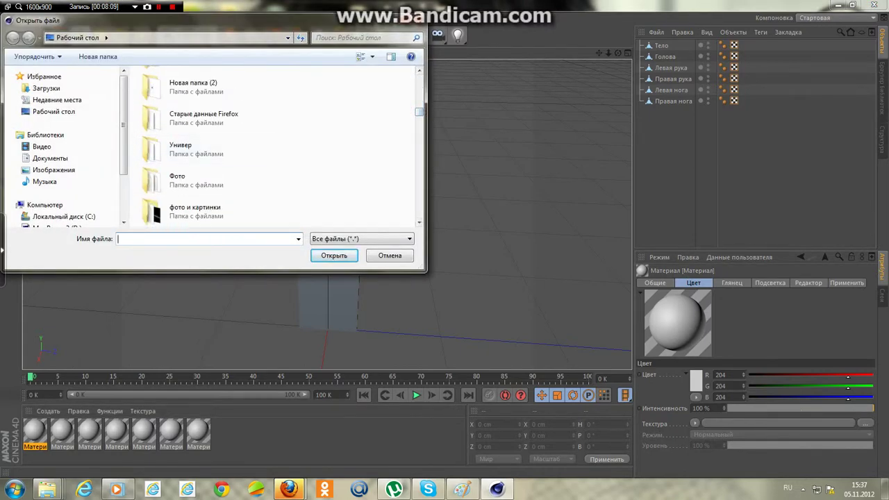
scroll(208, 146, "up", 3)
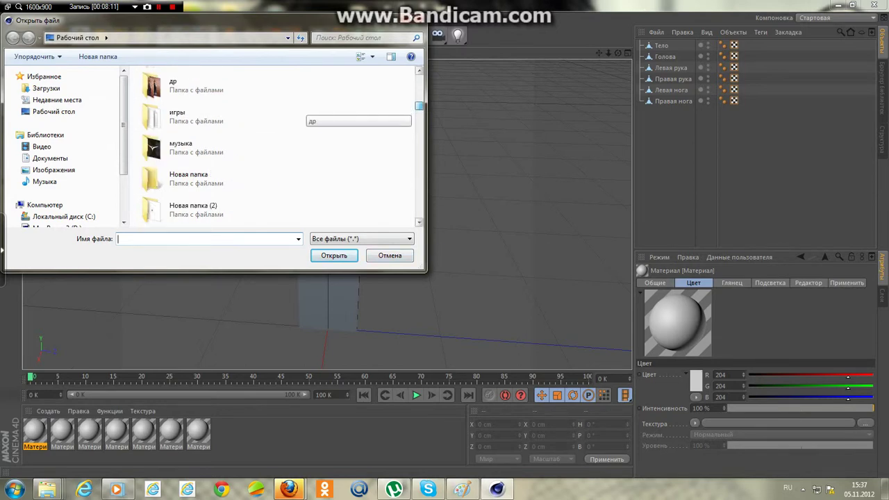
scroll(209, 146, "up", 2)
scroll(208, 146, "up", 1)
double_click(178, 114)
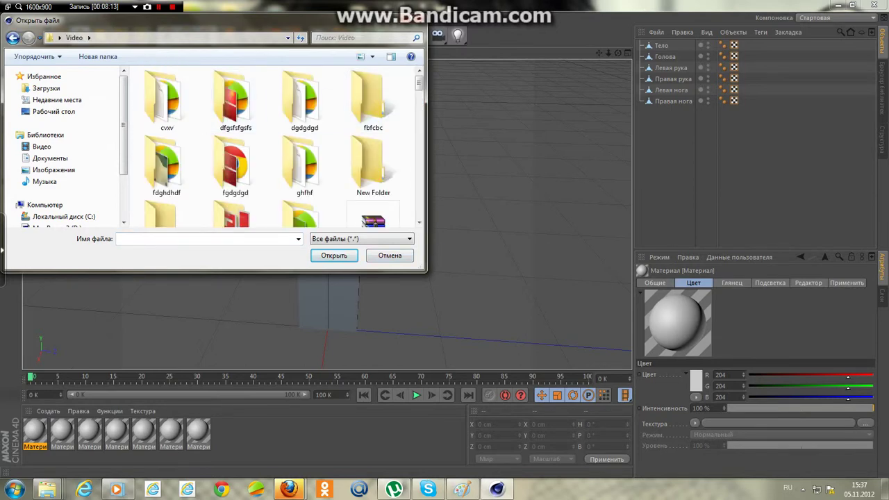
scroll(306, 139, "down", 2)
scroll(306, 139, "down", 2)
scroll(305, 80, "down", 2)
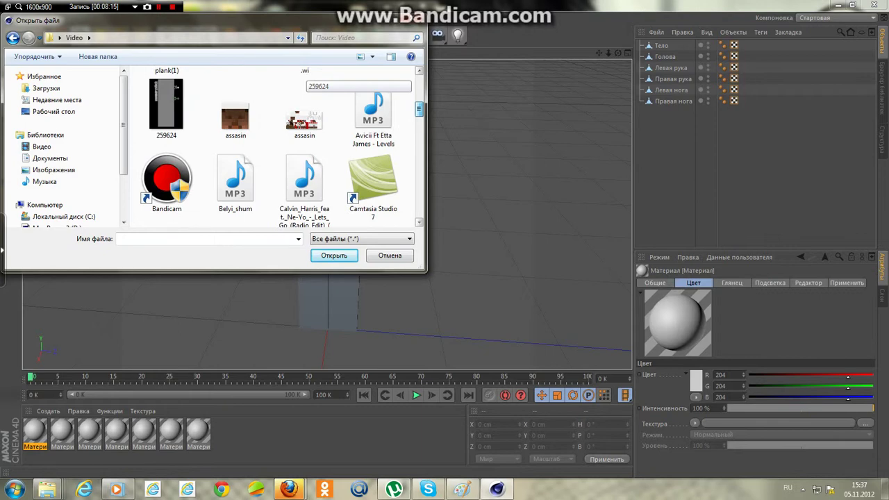
scroll(306, 80, "down", 2)
scroll(306, 80, "down", 2)
scroll(305, 80, "down", 2)
scroll(306, 80, "down", 2)
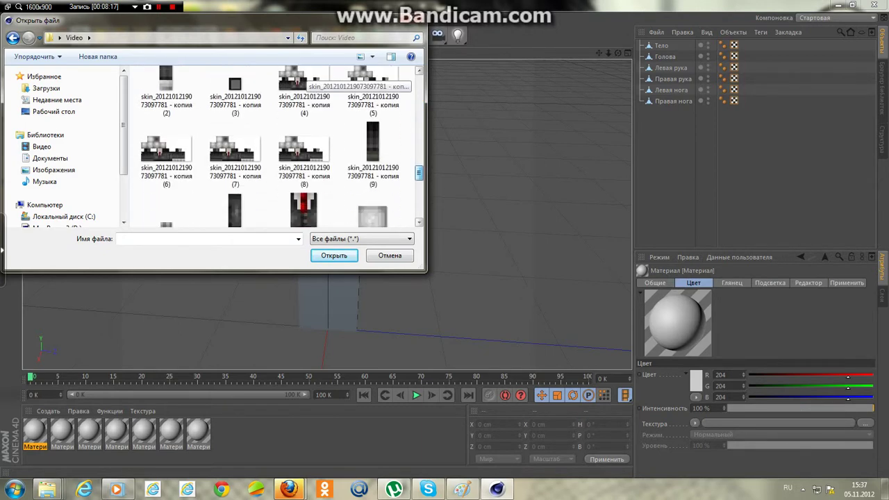
scroll(305, 80, "down", 2)
scroll(305, 80, "down", 2)
scroll(306, 80, "down", 2)
scroll(306, 80, "up", 3)
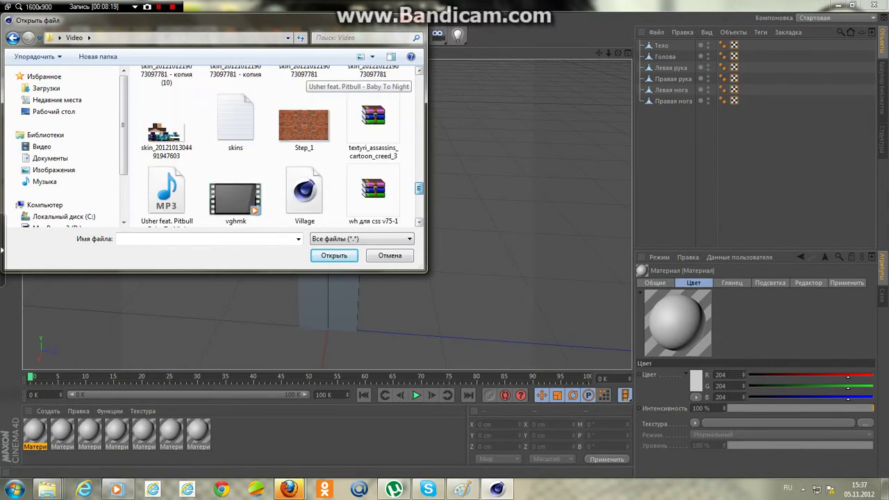
scroll(306, 80, "up", 1)
scroll(306, 80, "up", 1)
scroll(306, 79, "up", 1)
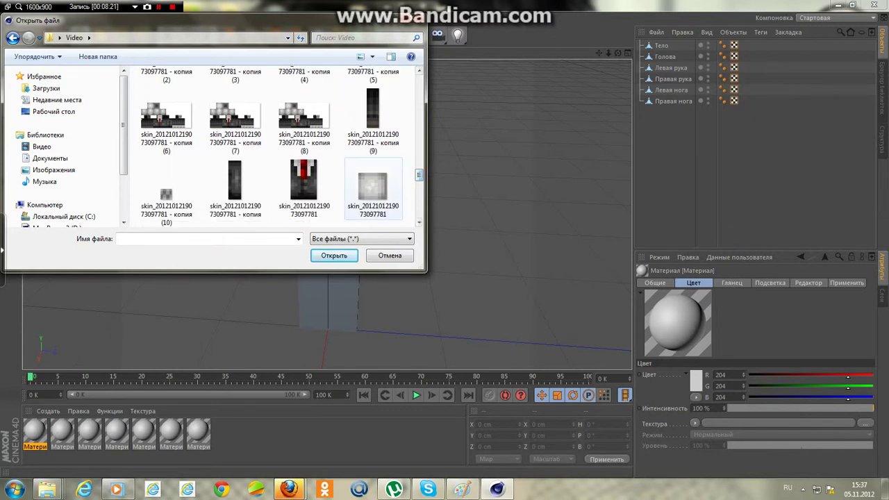
left_click(373, 186)
left_click(334, 255)
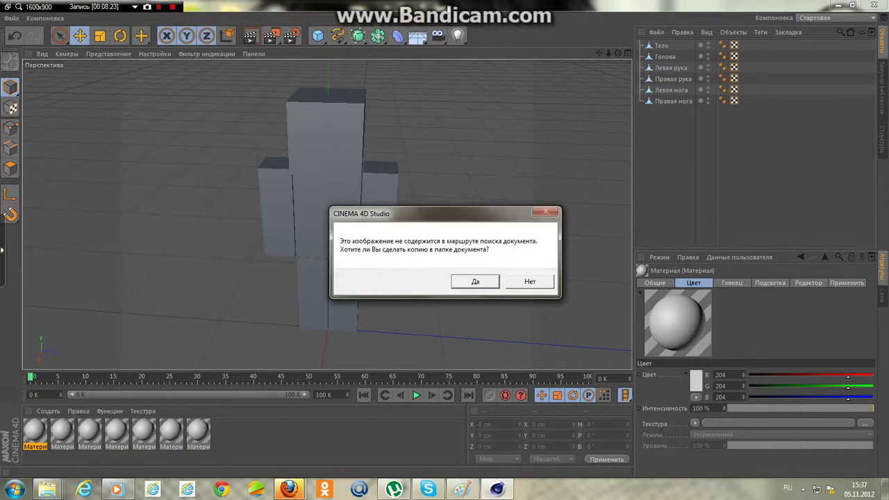
key("Return")
mouse_move(35, 431)
left_mouse_down()
mouse_move(325, 132)
mouse_move(327, 213)
mouse_move(306, 213)
left_mouse_up()
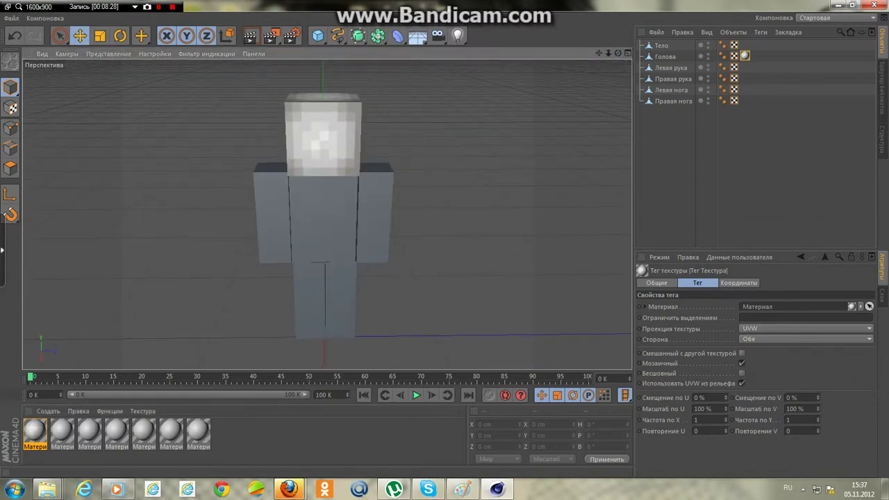
Load the suit-with-red-tie skin image as Материал.1's colour texture.
left_click(61, 433)
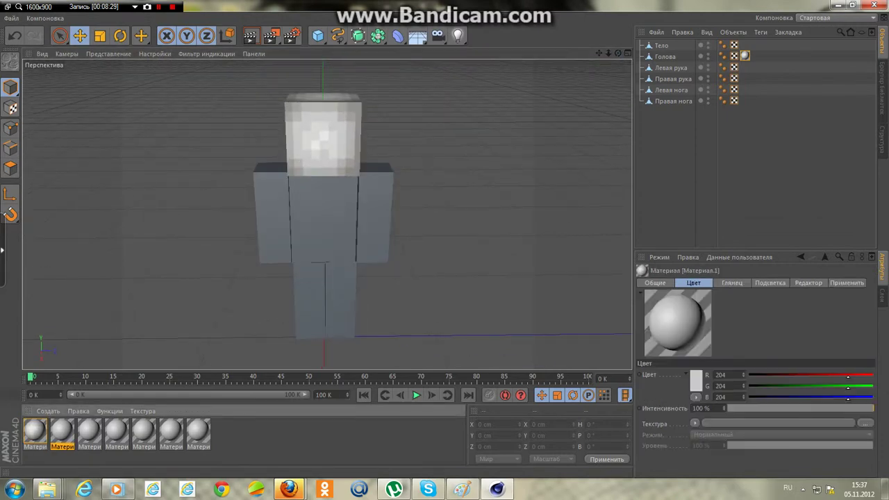
left_click(865, 423)
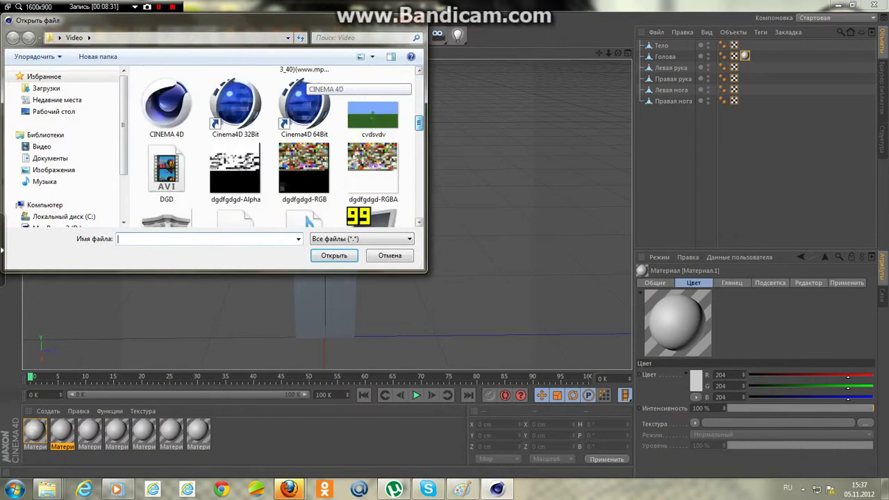
scroll(306, 216, "down", 3)
scroll(306, 217, "down", 3)
scroll(306, 217, "down", 3)
scroll(306, 209, "down", 2)
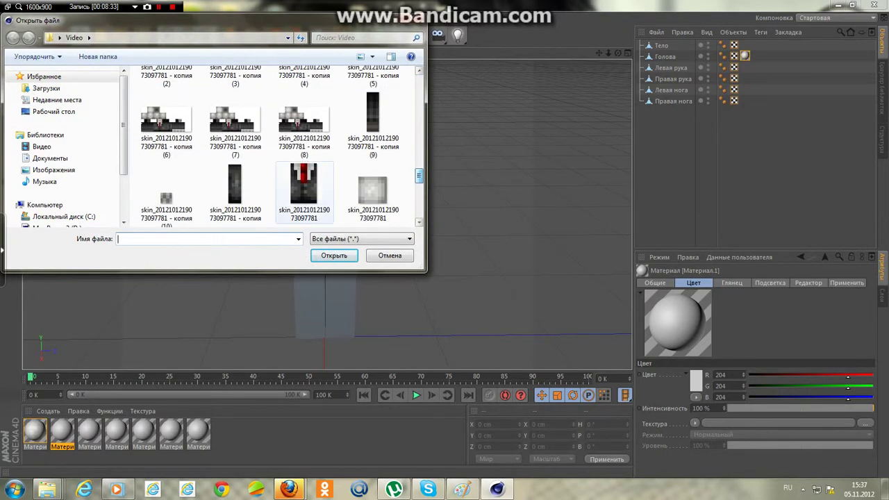
double_click(303, 184)
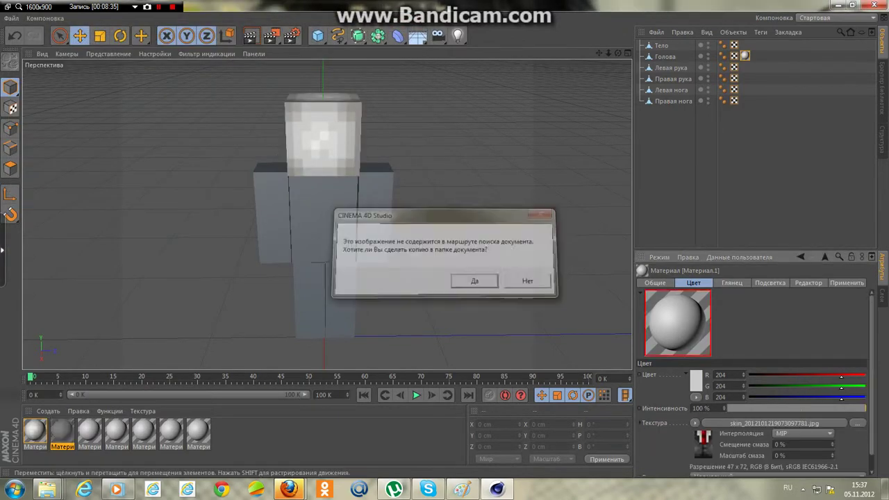
key("Return")
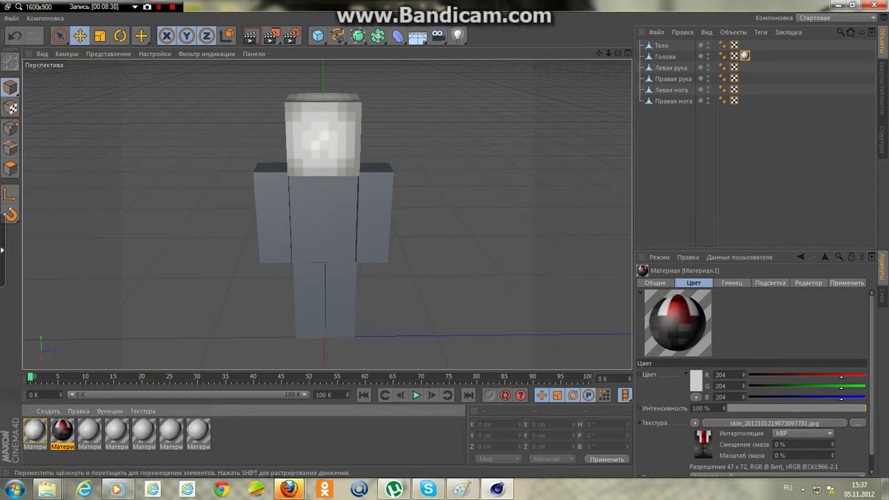
Apply Материал.1 to only the front polygon of Тело so the torso shows the suit skin.
left_click_drag(327, 209, 278, 209, "alt")
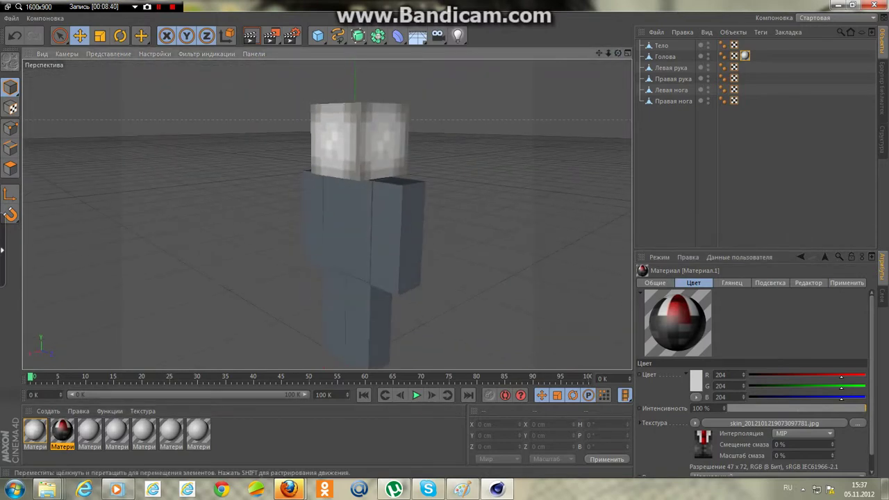
left_click(347, 229)
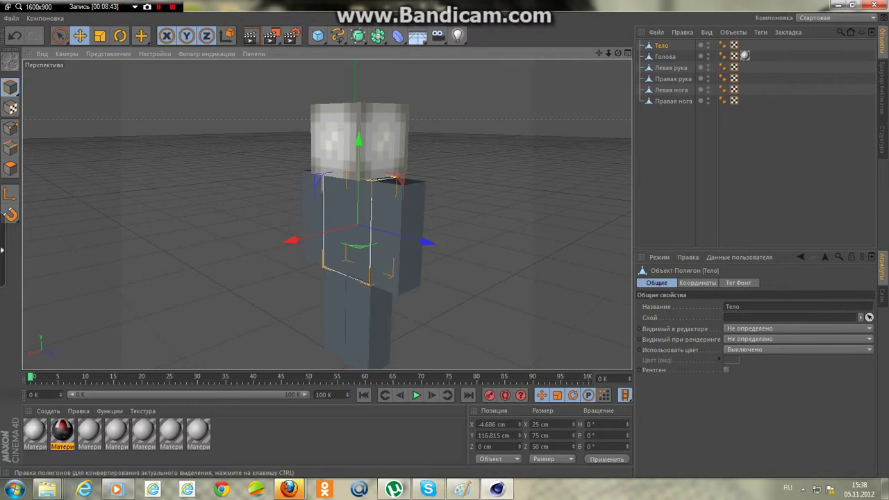
left_click(11, 169)
left_click(347, 229)
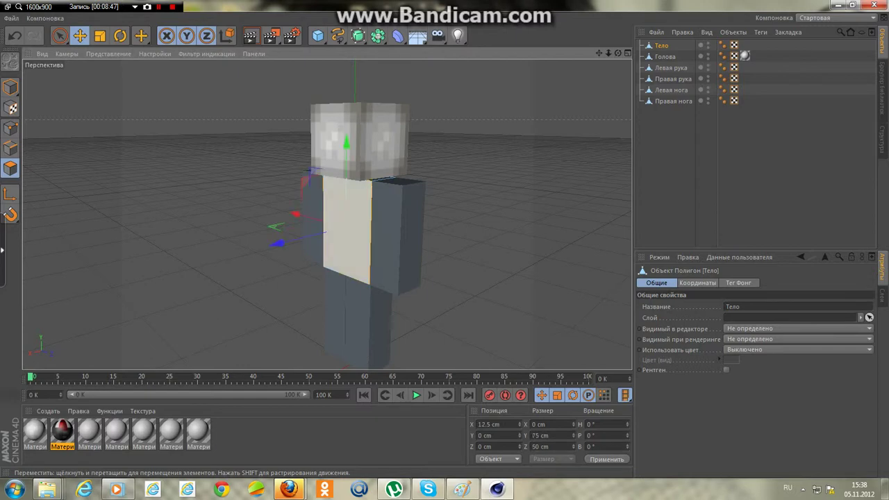
mouse_move(62, 431)
left_mouse_down()
mouse_move(346, 229)
mouse_move(326, 215)
left_mouse_up()
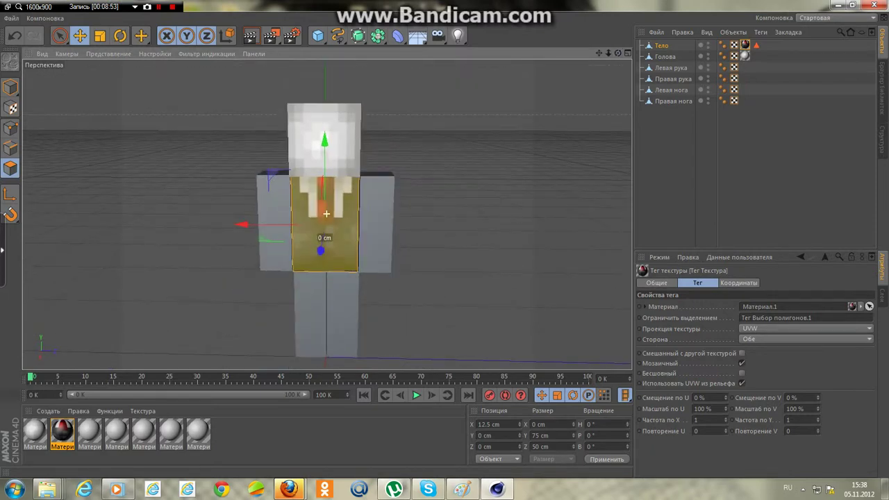
left_click(89, 431)
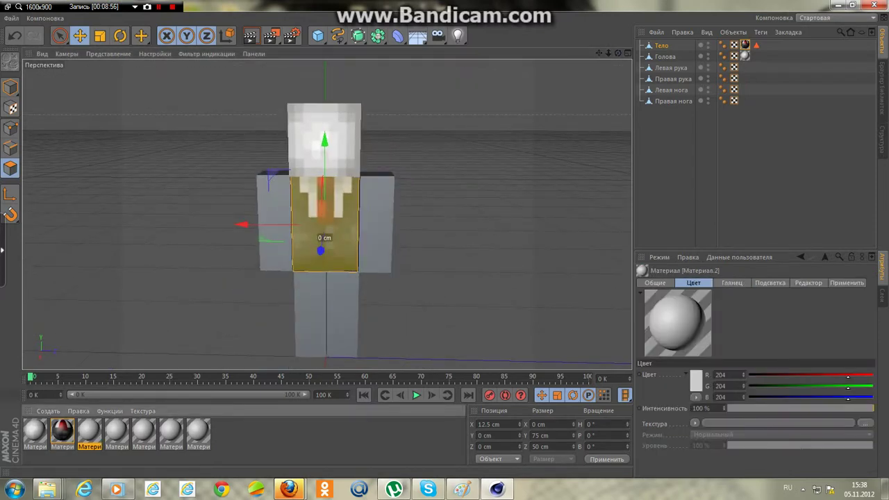
Load the ninth dark skin copy image into Материал.2 and apply it to both legs.
left_click(865, 423)
scroll(305, 139, "down", 3)
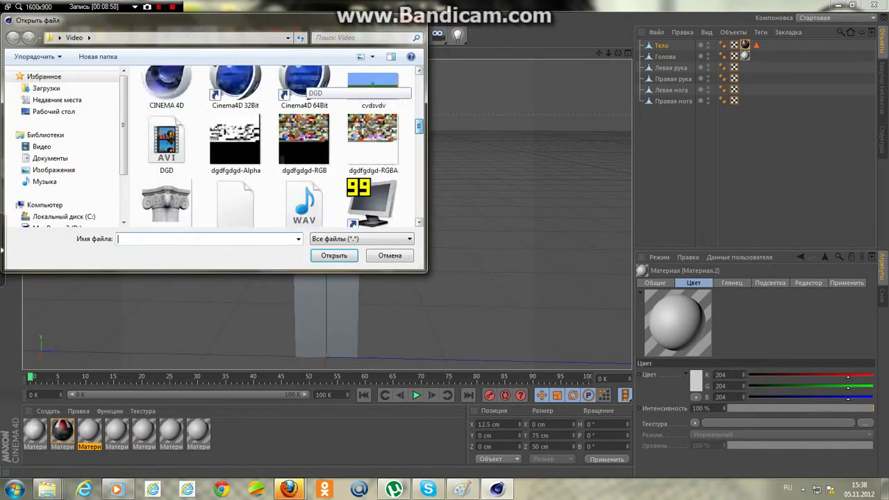
scroll(306, 139, "down", 3)
scroll(306, 139, "down", 3)
scroll(306, 139, "down", 2)
scroll(305, 139, "down", 2)
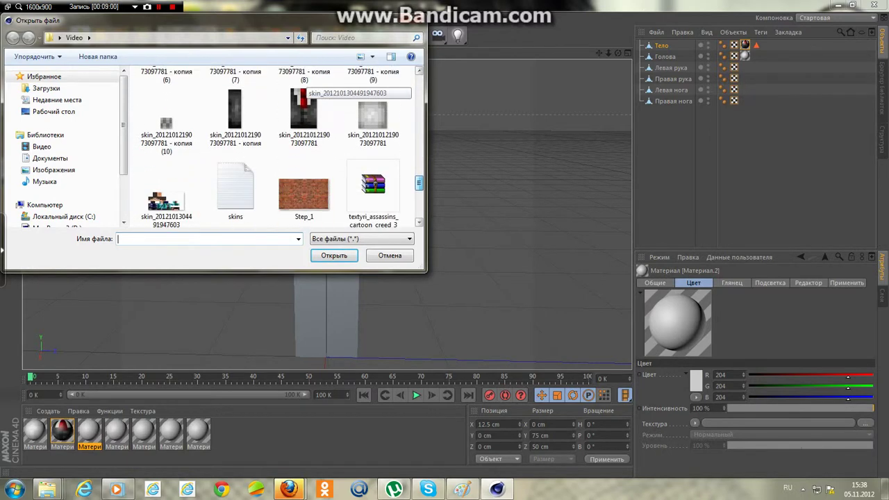
scroll(306, 139, "up", 3)
left_click(373, 104)
left_click(334, 255)
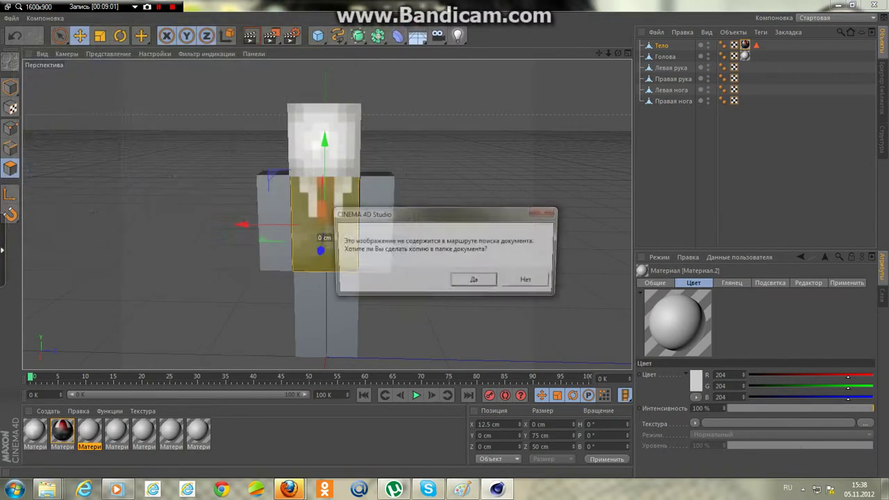
key("Return")
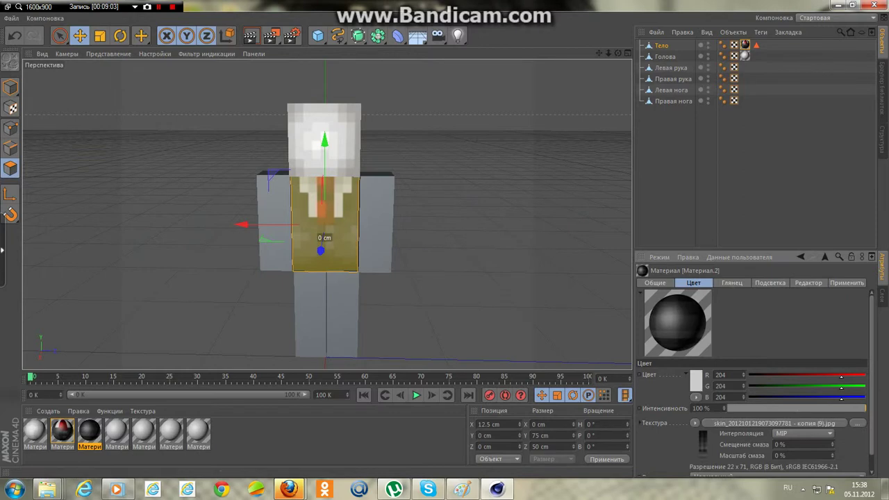
left_click_drag(88, 431, 672, 90)
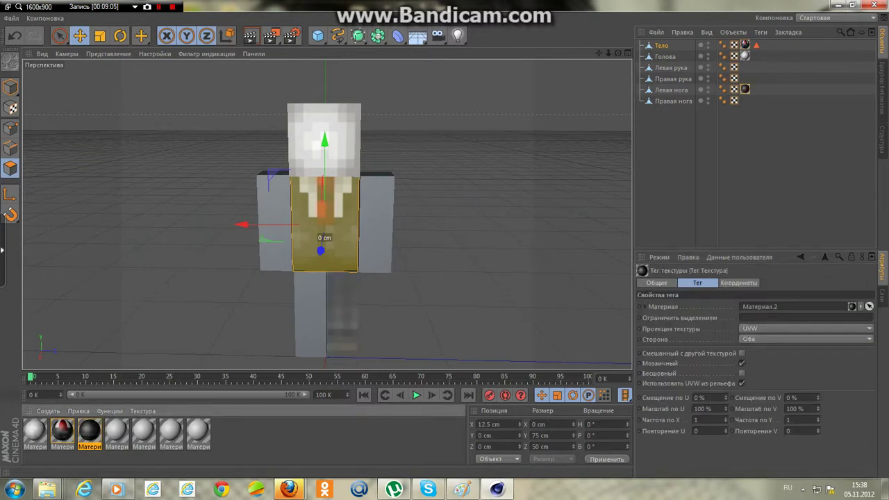
left_click_drag(89, 431, 671, 100)
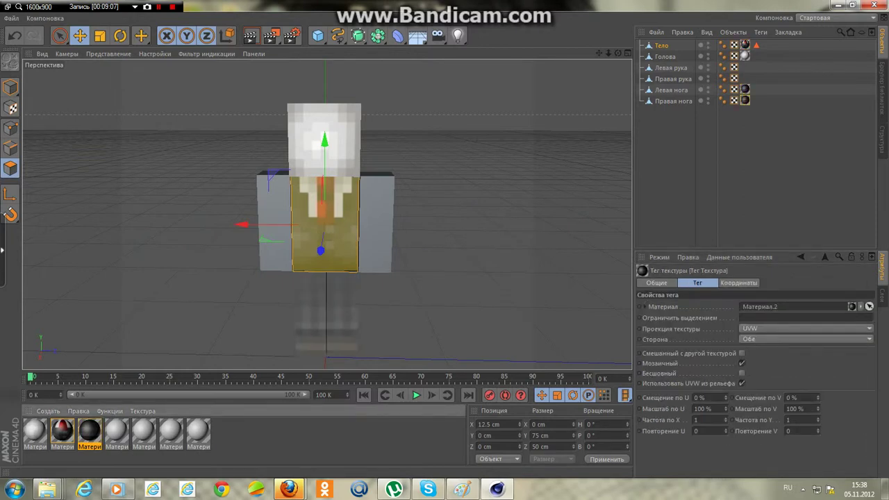
Load skin "копия (2).jpg" into Материал.3 and apply it to both arms.
left_click(116, 433)
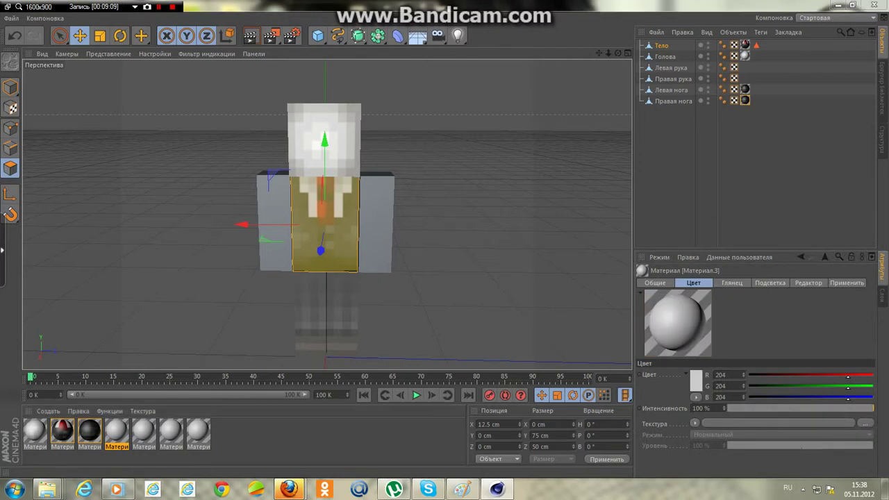
left_click(865, 423)
scroll(306, 139, "down", 3)
scroll(305, 139, "down", 3)
scroll(306, 139, "down", 3)
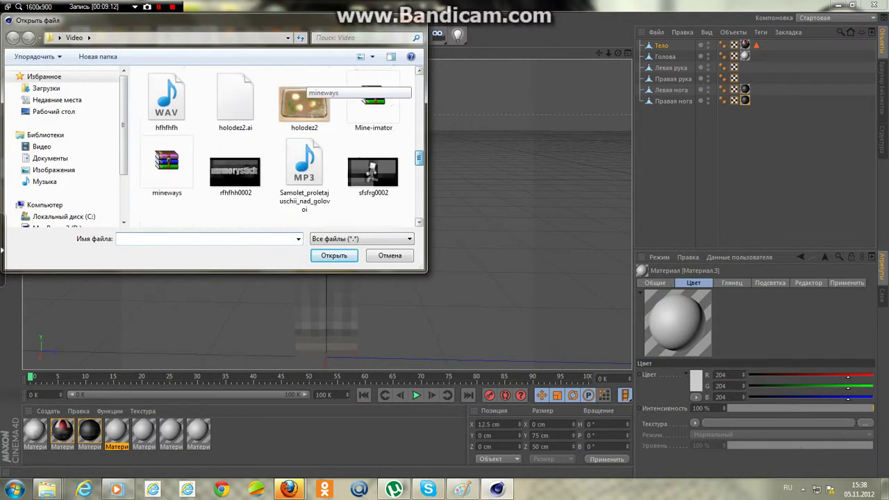
scroll(306, 139, "down", 3)
scroll(305, 139, "down", 1)
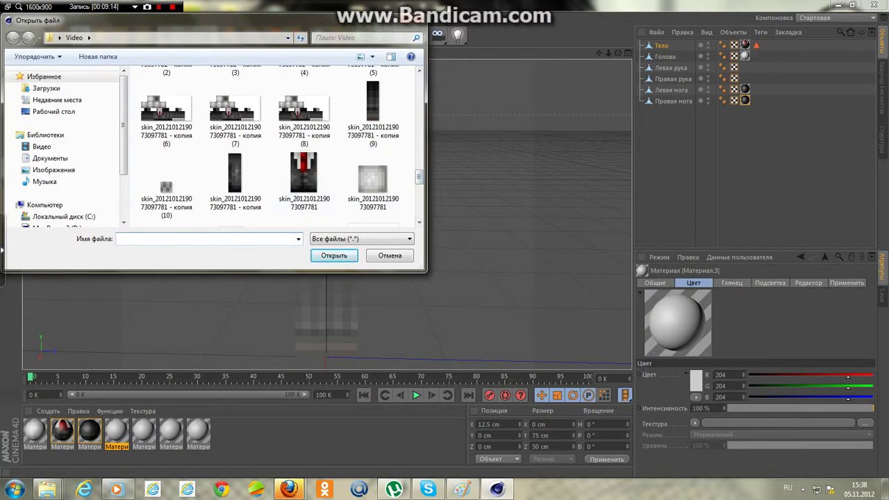
scroll(306, 173, "down", 1)
scroll(306, 174, "down", 3)
scroll(306, 174, "down", 3)
scroll(305, 177, "down", 1)
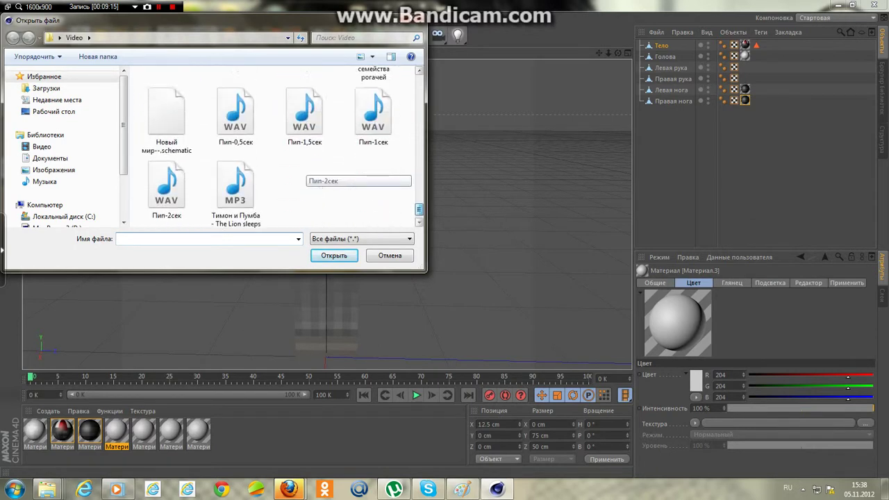
scroll(306, 177, "up", 3)
scroll(305, 177, "up", 2)
scroll(304, 177, "up", 2)
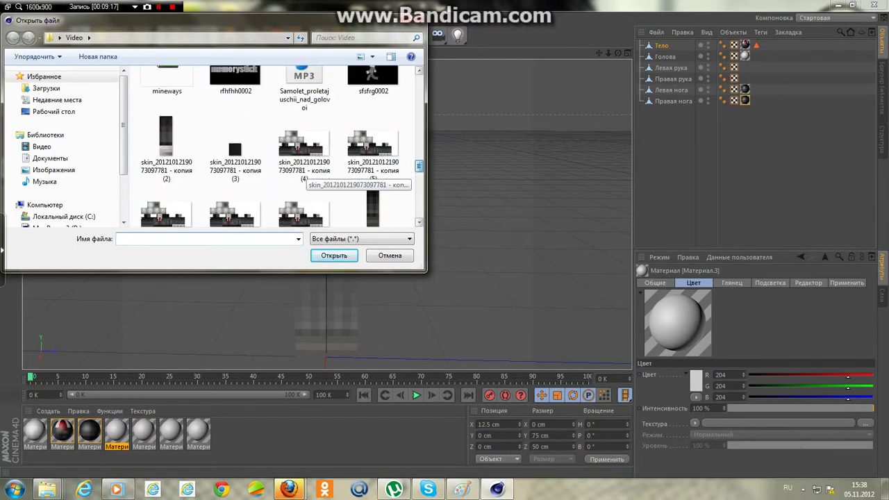
left_click(167, 150)
left_click(334, 256)
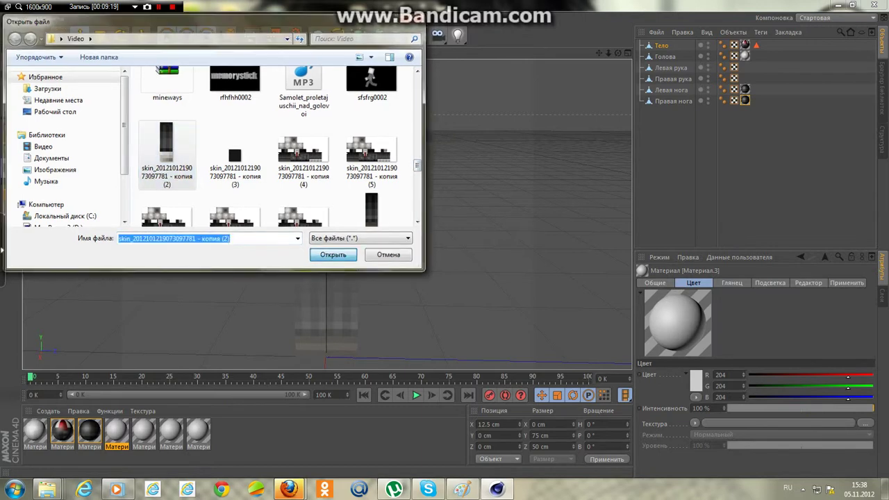
left_click(470, 280)
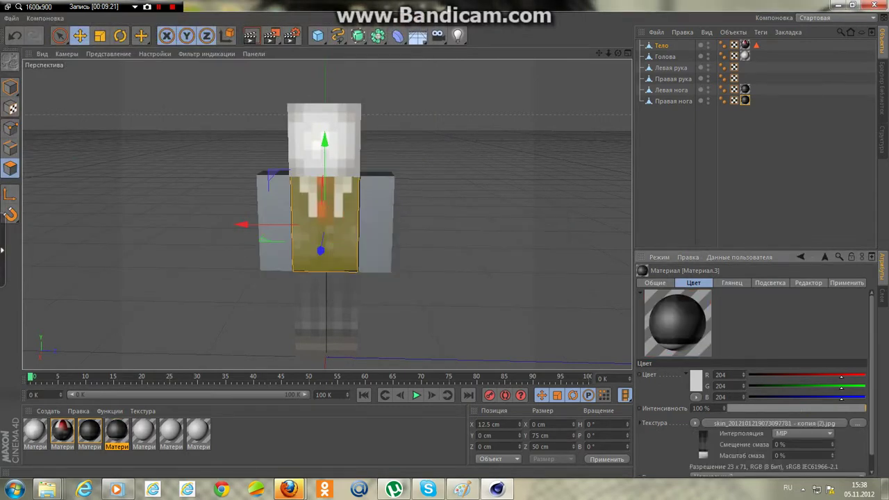
left_click_drag(117, 431, 674, 79)
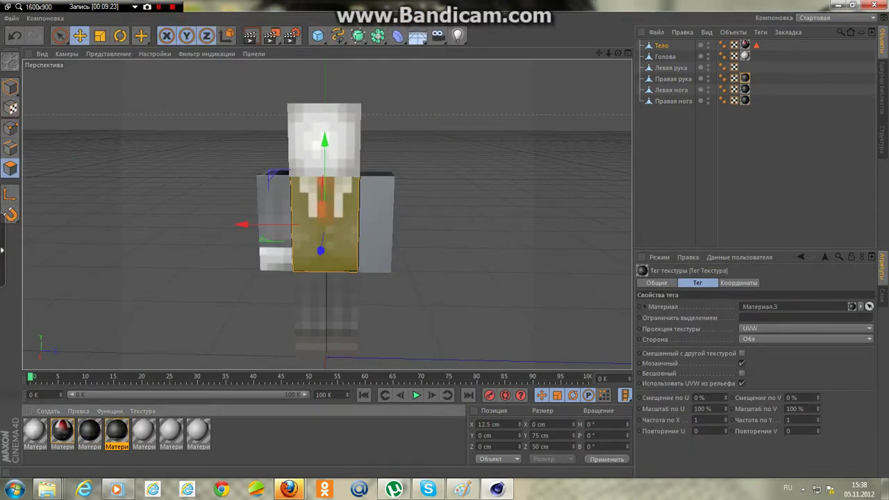
left_click_drag(117, 431, 674, 67)
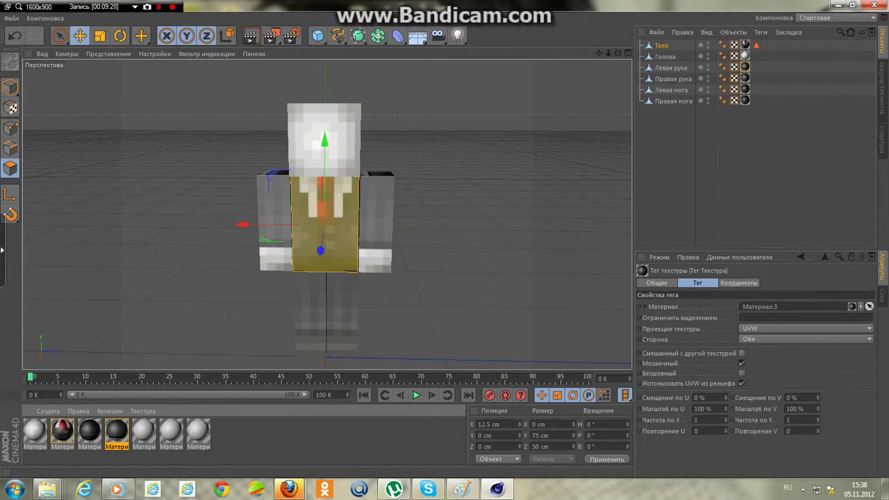
left_click_drag(326, 214, 326, 214, "alt")
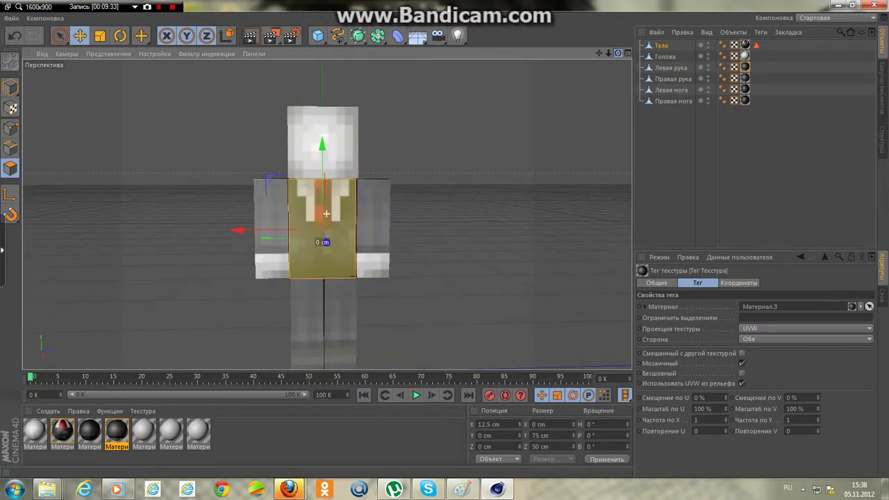
left_click_drag(325, 214, 326, 214, "alt")
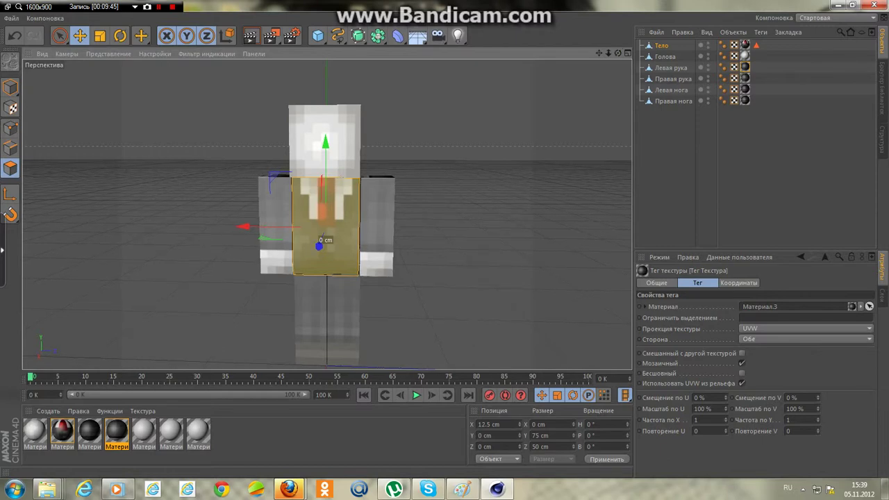
key("F12")
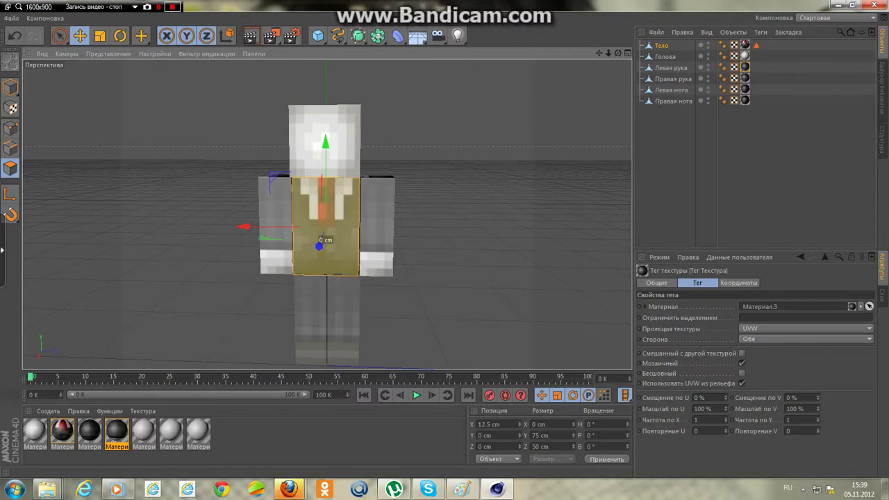